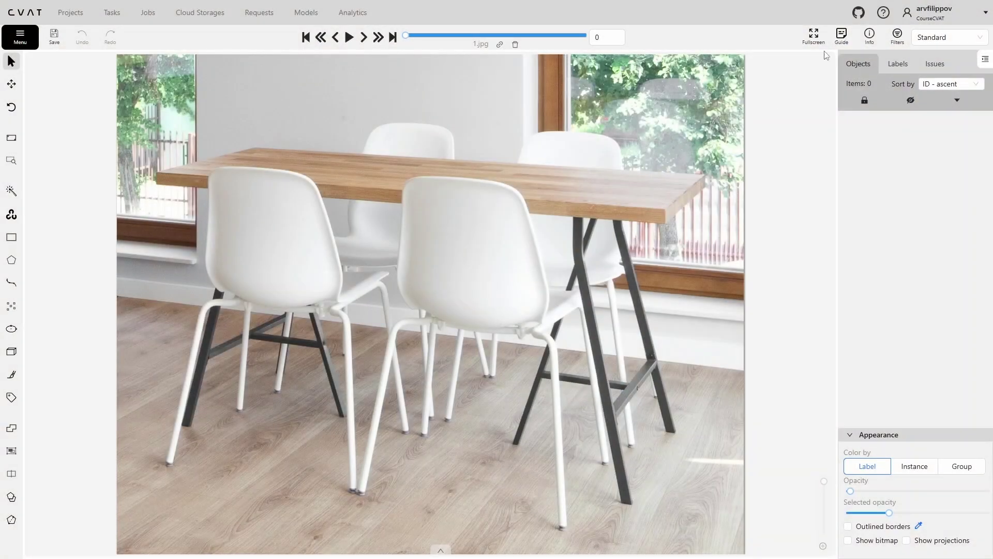
Read through the project's annotation guide, covering the four classes, the example annotation and the general requirements.
click(838, 38)
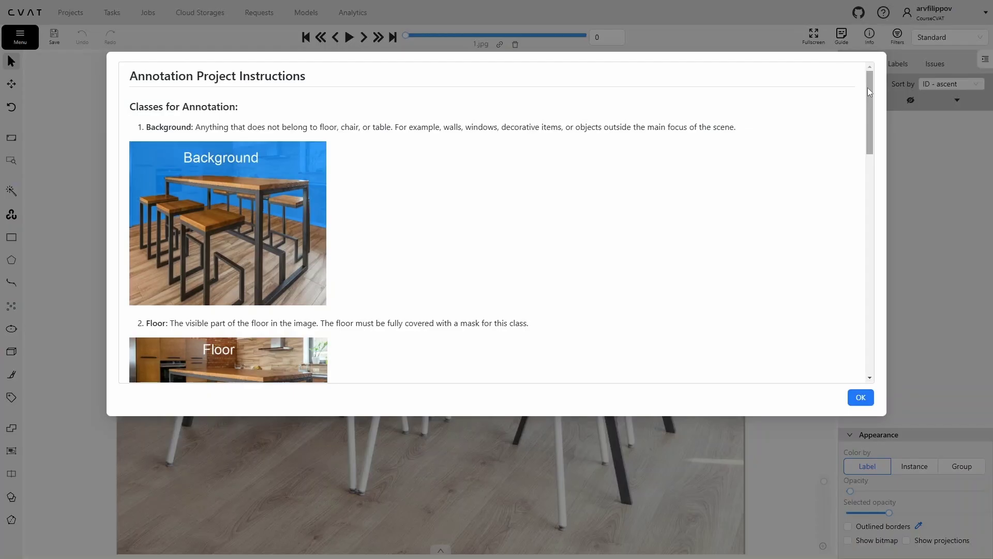
drag(868, 88, 877, 150)
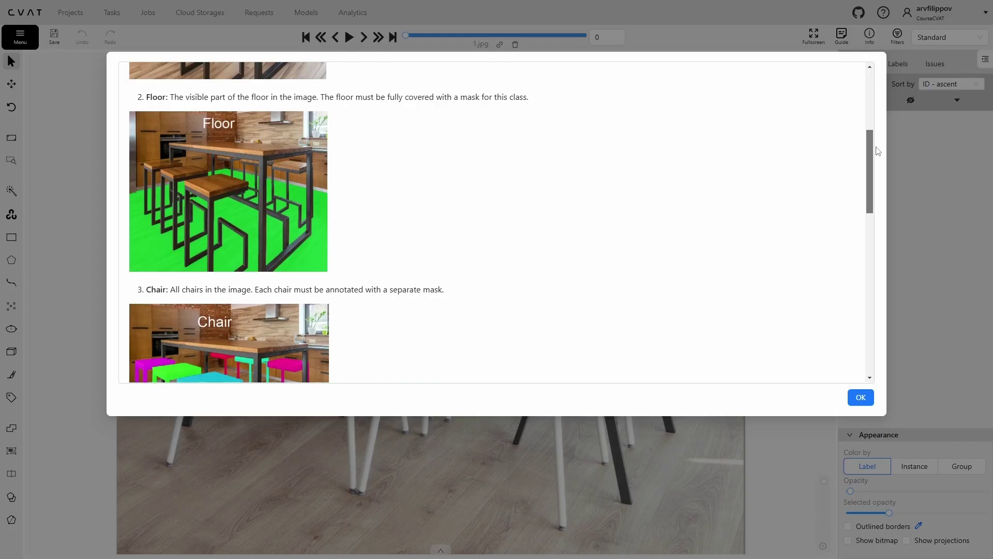
drag(878, 150, 885, 201)
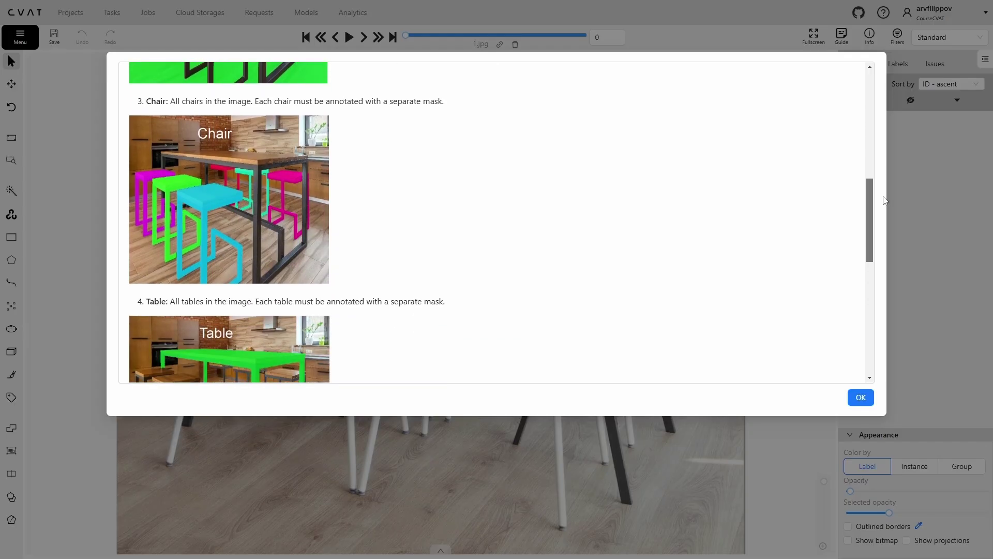
drag(885, 201, 912, 309)
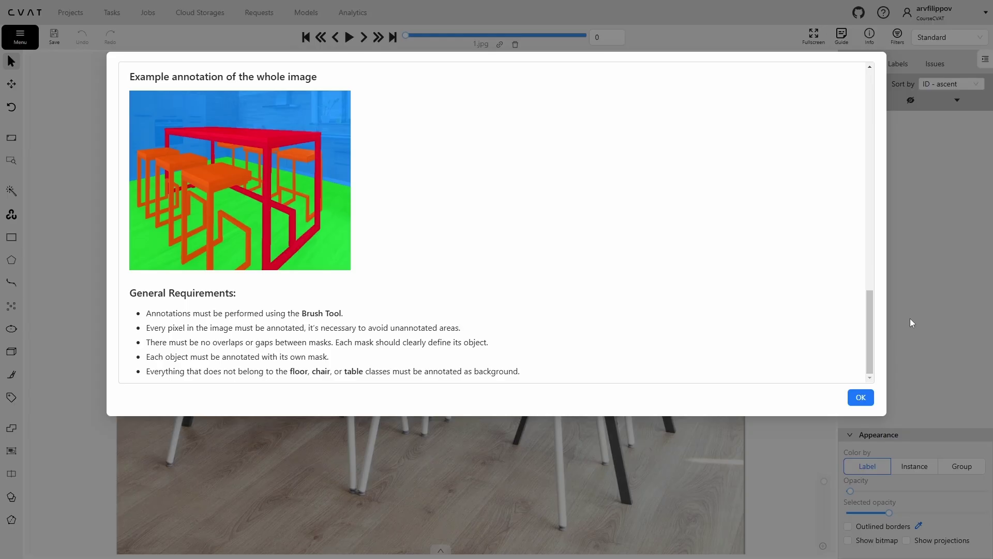
click(857, 399)
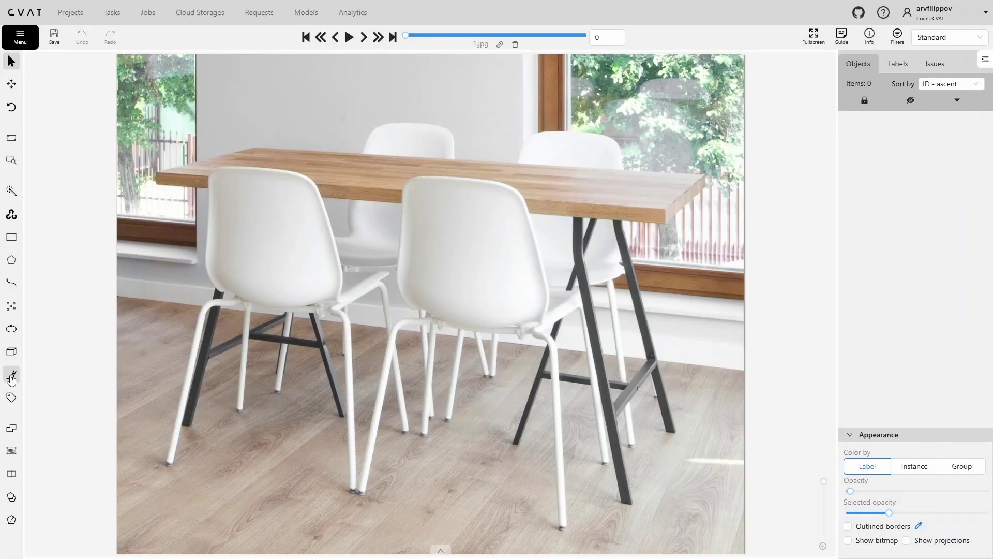
Create a Background polygon mask covering the full image width from above the upper edge down to roughly the floor line.
mouse_move(12, 378)
click(93, 402)
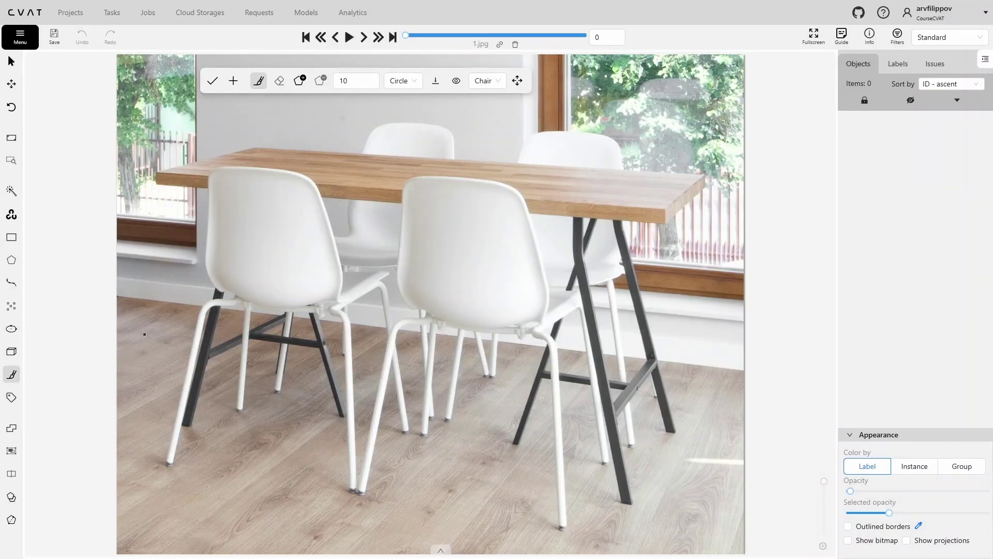
click(300, 80)
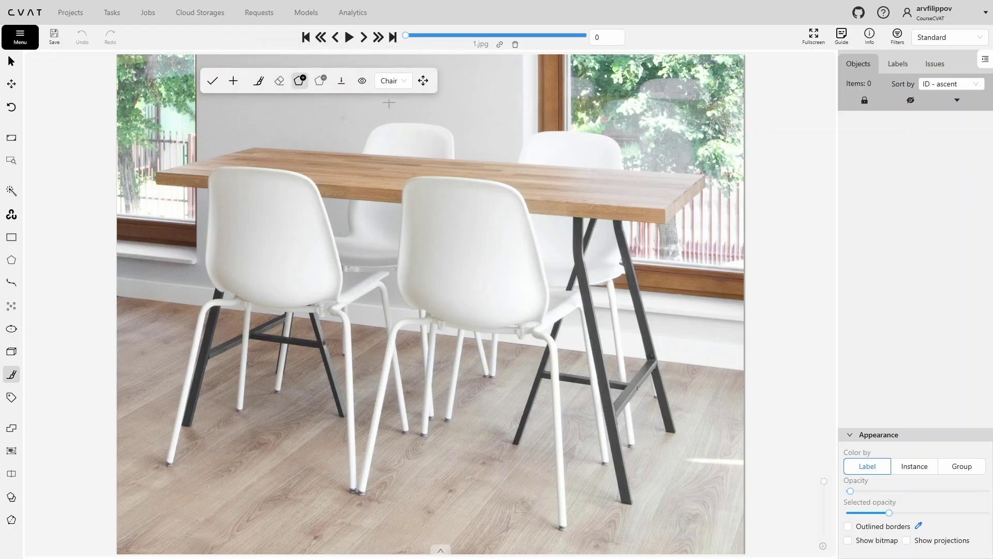
click(394, 83)
click(392, 151)
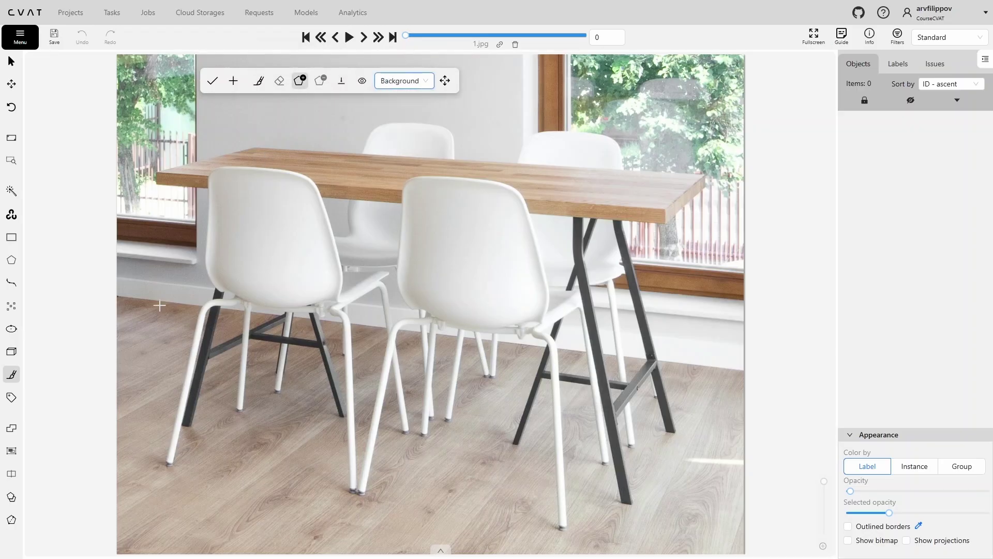
scroll(100, 308, down, 1)
scroll(99, 307, down, 1)
click(104, 152)
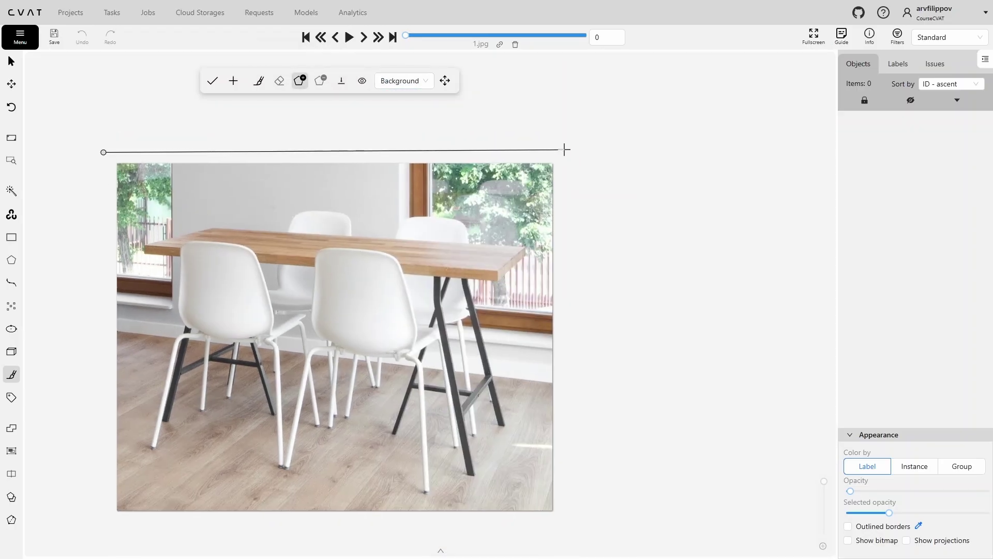
click(570, 152)
click(563, 403)
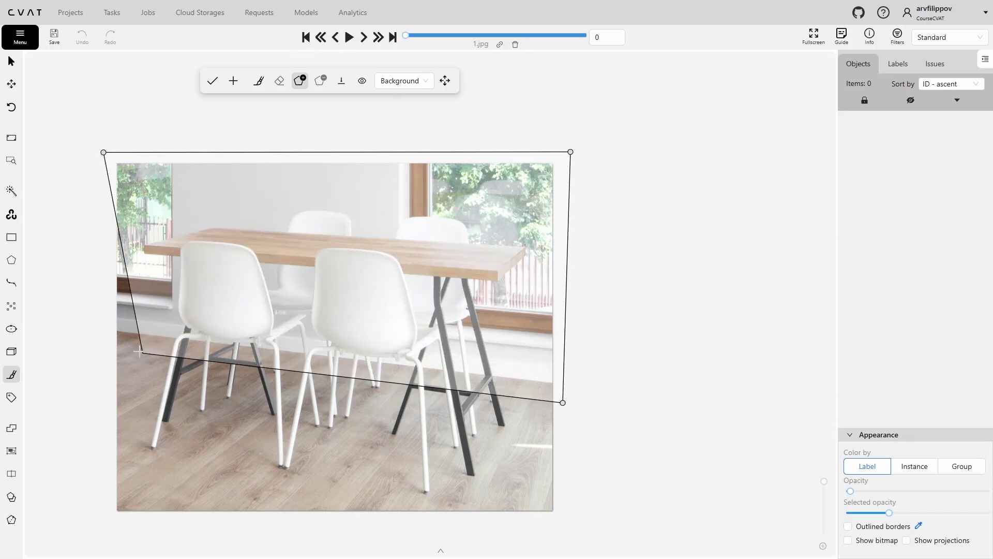
double_click(100, 336)
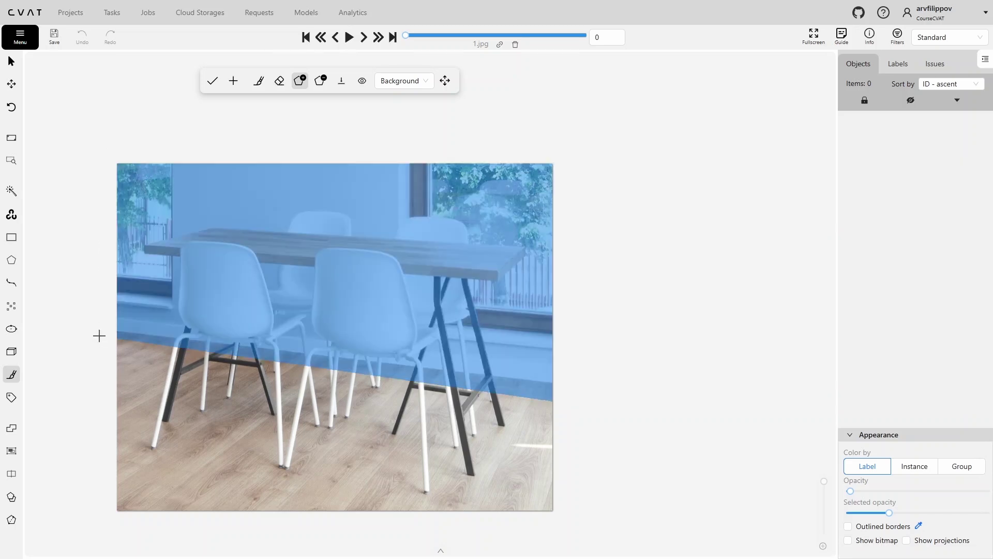
click(232, 83)
Start a Floor polygon with underlying pixel removal enabled, tracing the wall-floor boundary from the image's left edge to its right edge.
click(389, 79)
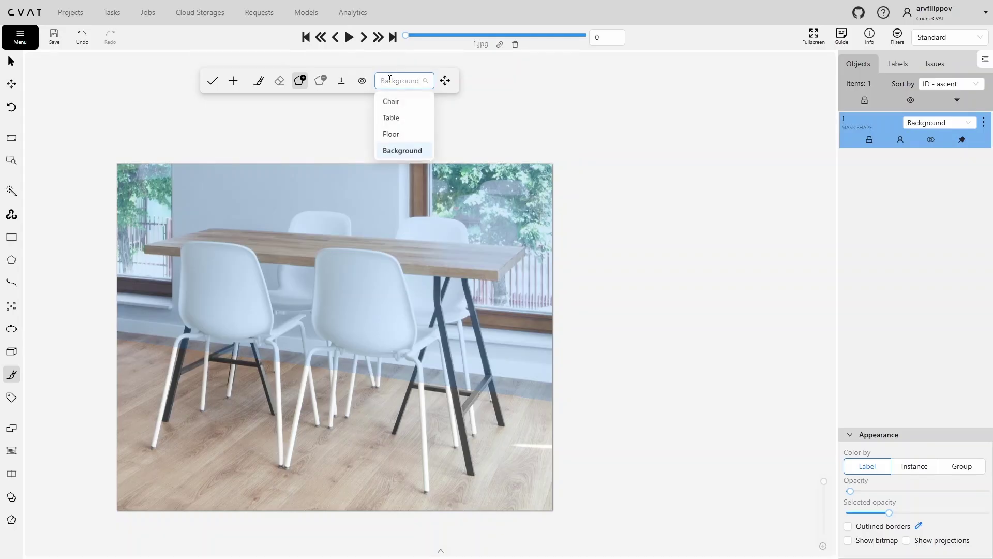
click(391, 134)
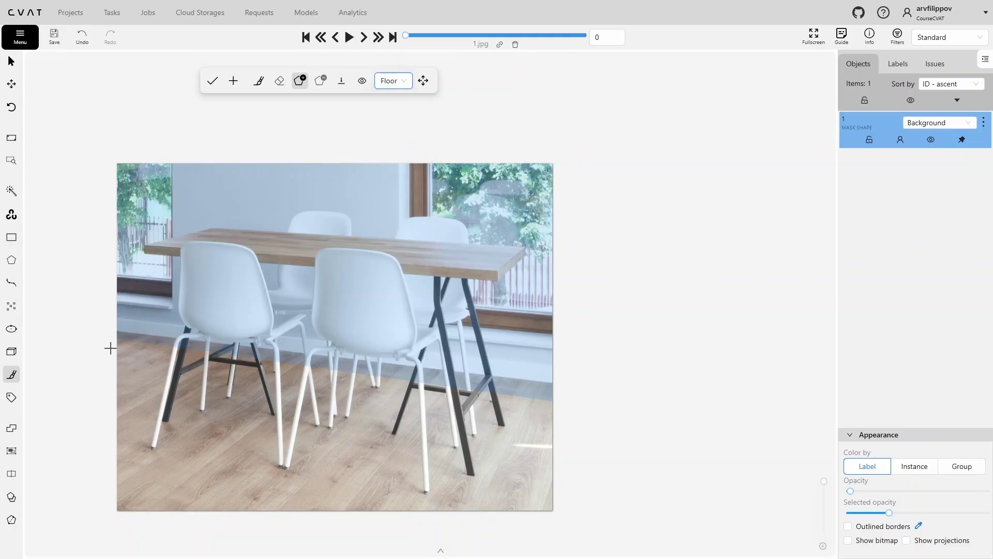
click(341, 81)
scroll(112, 325, up, 5)
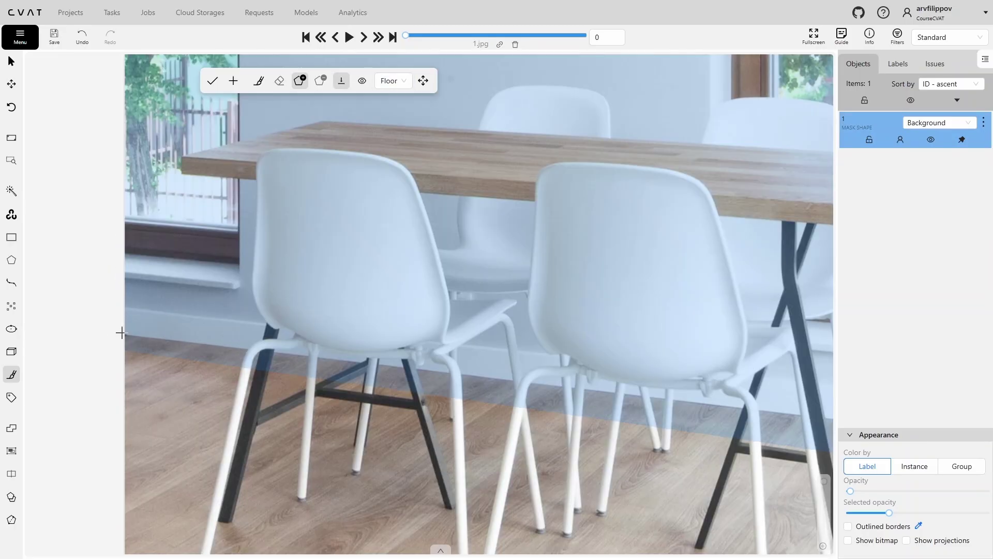
click(117, 308)
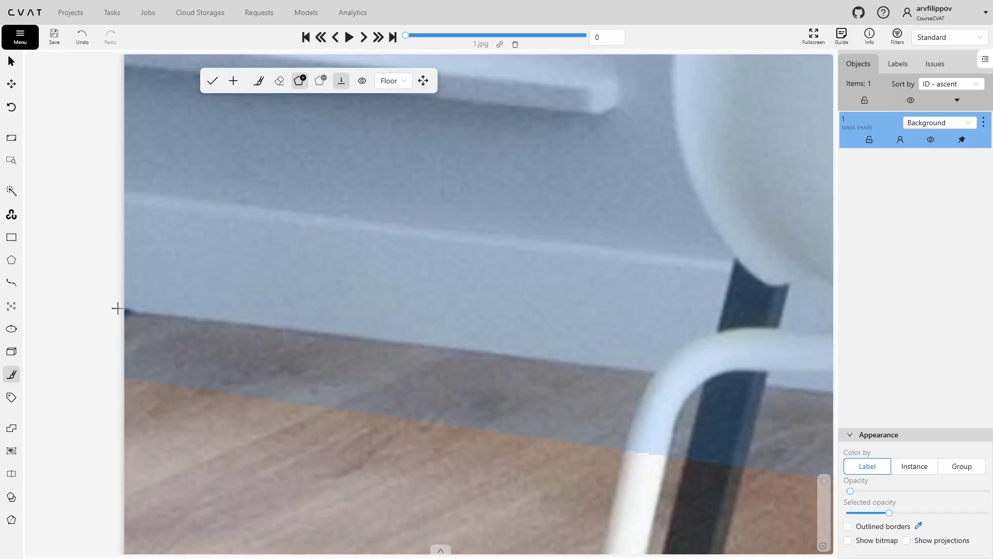
click(624, 372)
scroll(624, 372, down, 7)
drag(699, 397, 129, 290)
drag(766, 362, 266, 302)
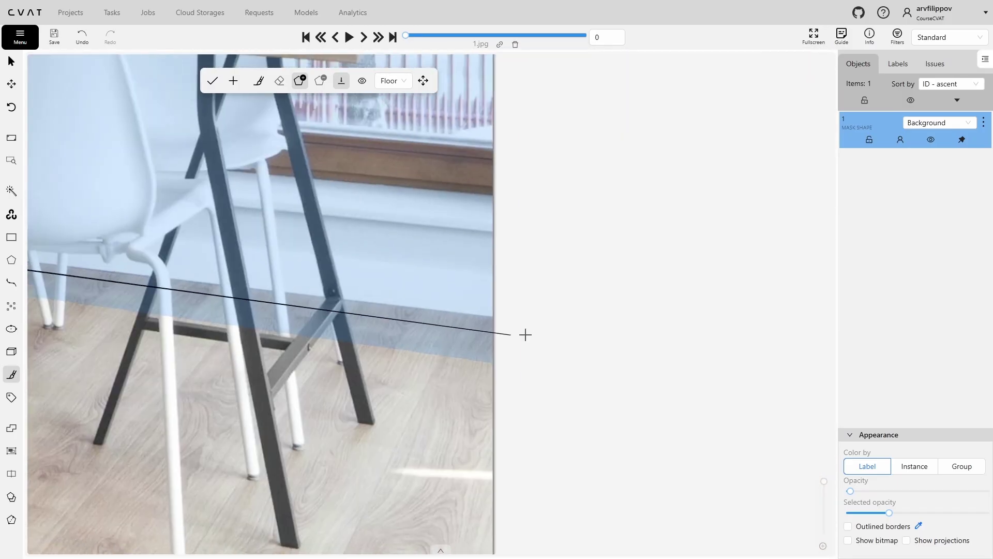
scroll(530, 336, up, 3)
click(501, 309)
Close the Floor polygon around the outside of the image's lower corners and save the mask.
scroll(494, 331, down, 4)
scroll(470, 412, down, 3)
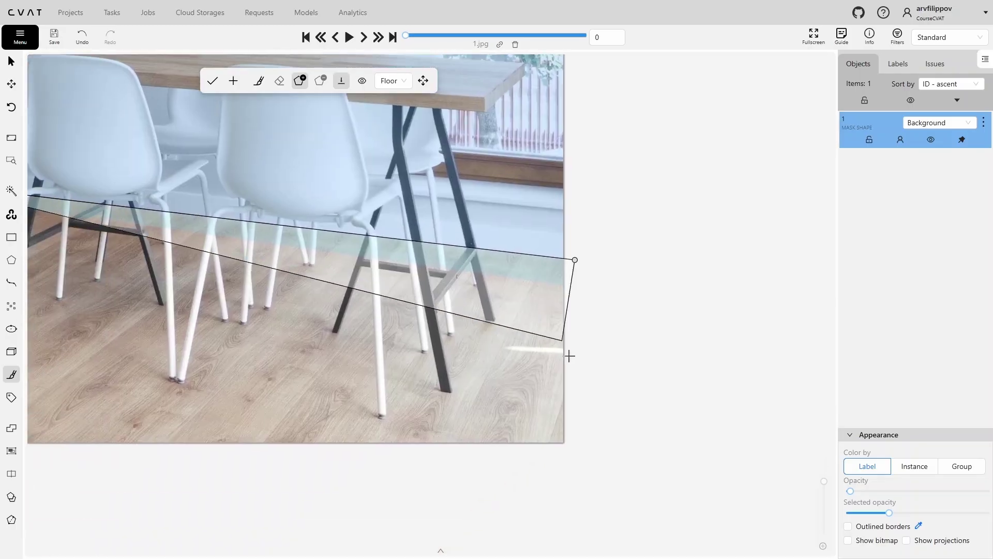
click(610, 472)
scroll(479, 471, left, 10)
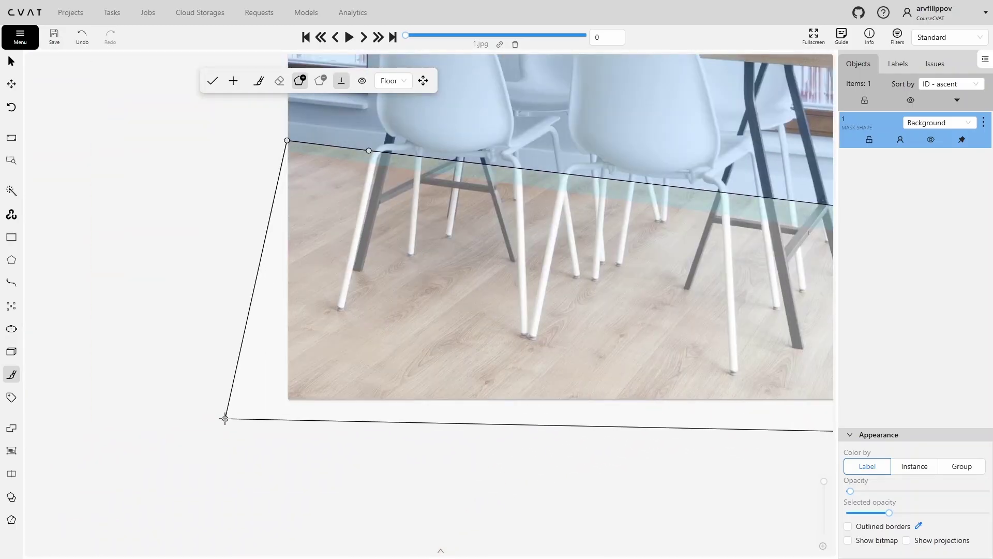
key(n)
scroll(225, 417, down, 2)
drag(257, 303, 173, 426)
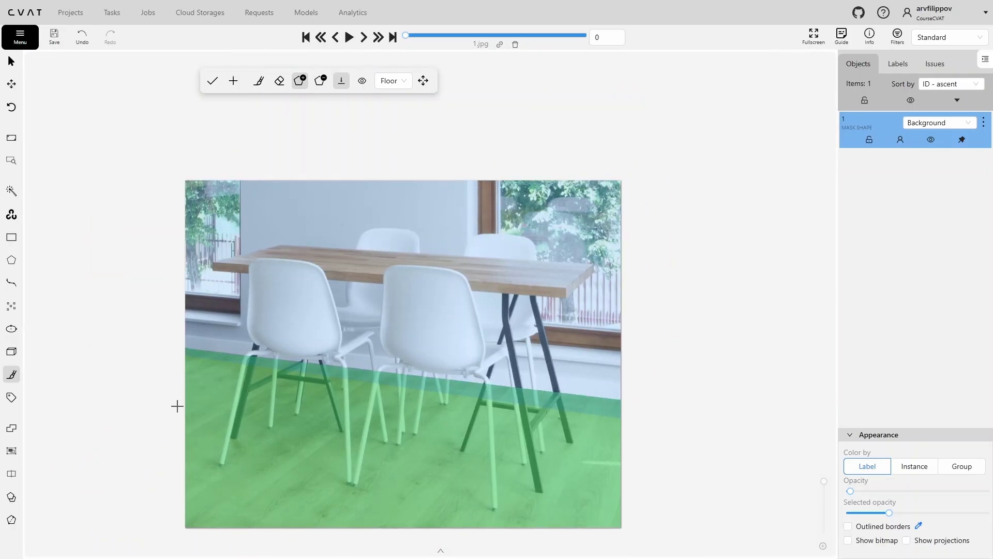
key(n)
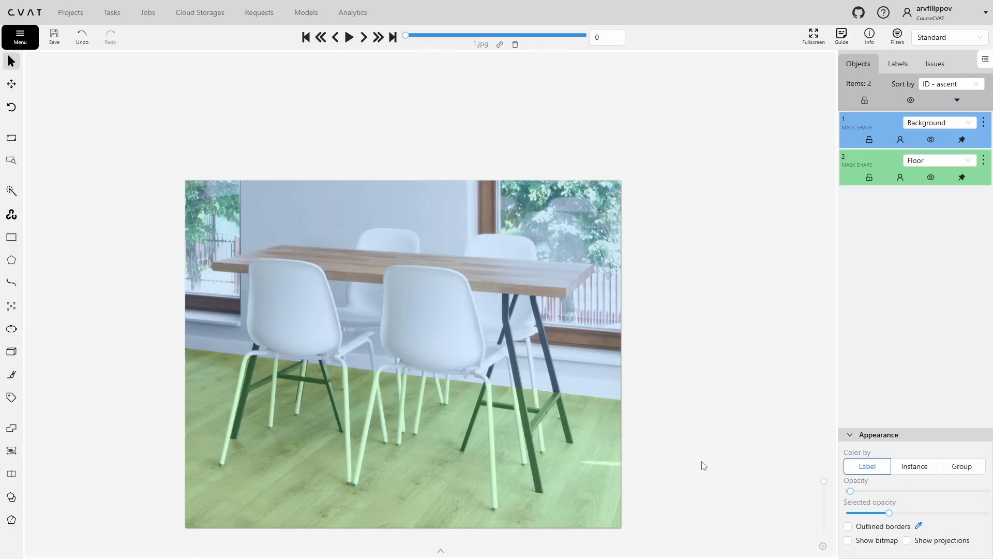
Check the Background and Floor masks for unannotated gaps in the bitmap view, and return to the normal image view.
click(848, 540)
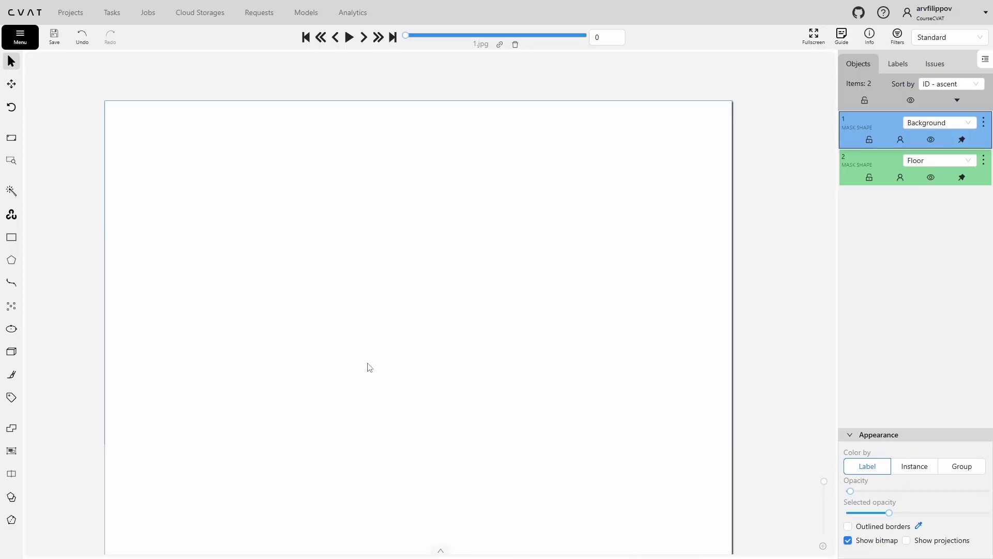
scroll(369, 367, down, 2)
drag(383, 374, 383, 326)
double_click(436, 339)
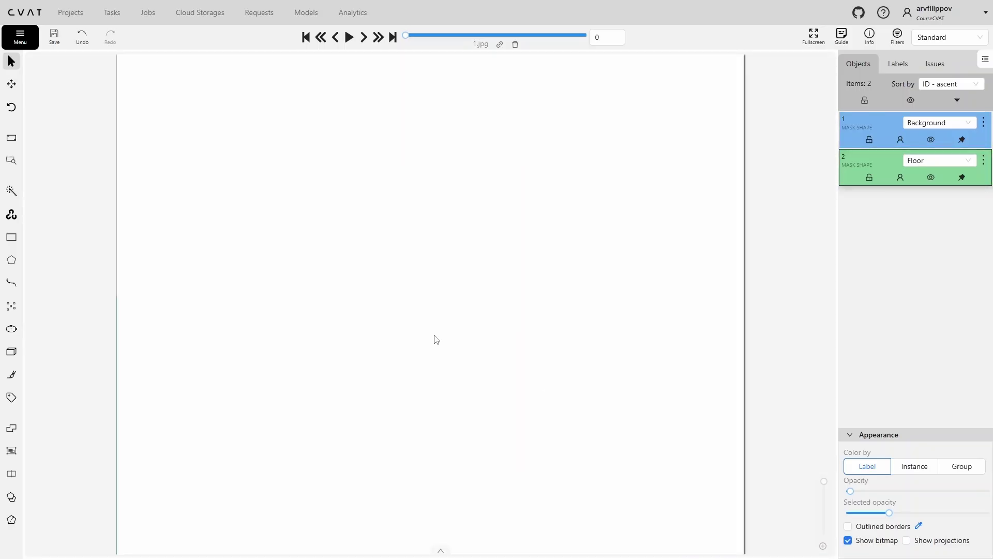
click(848, 541)
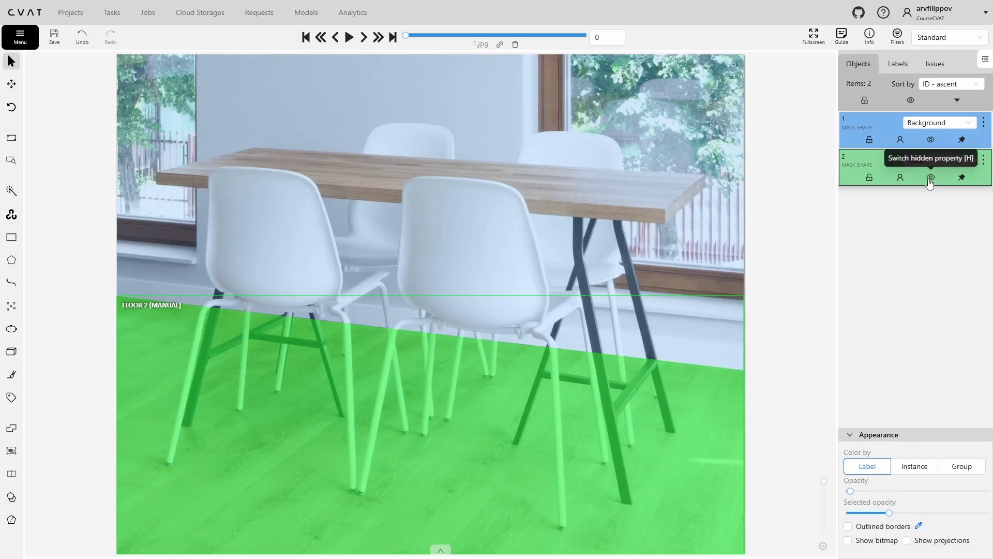
Hide the Floor and Background masks and start a new mask shape labelled Table.
click(931, 178)
click(930, 140)
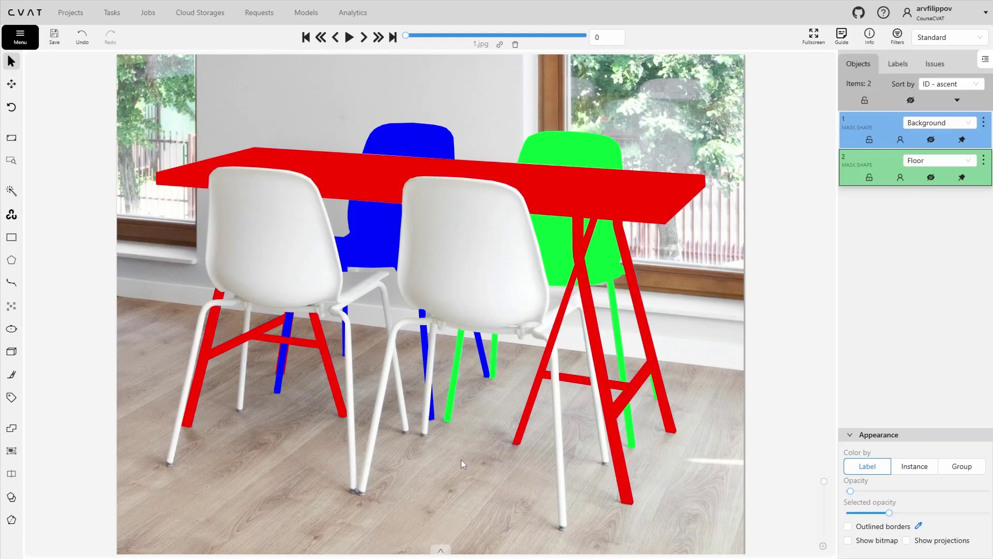
mouse_move(12, 374)
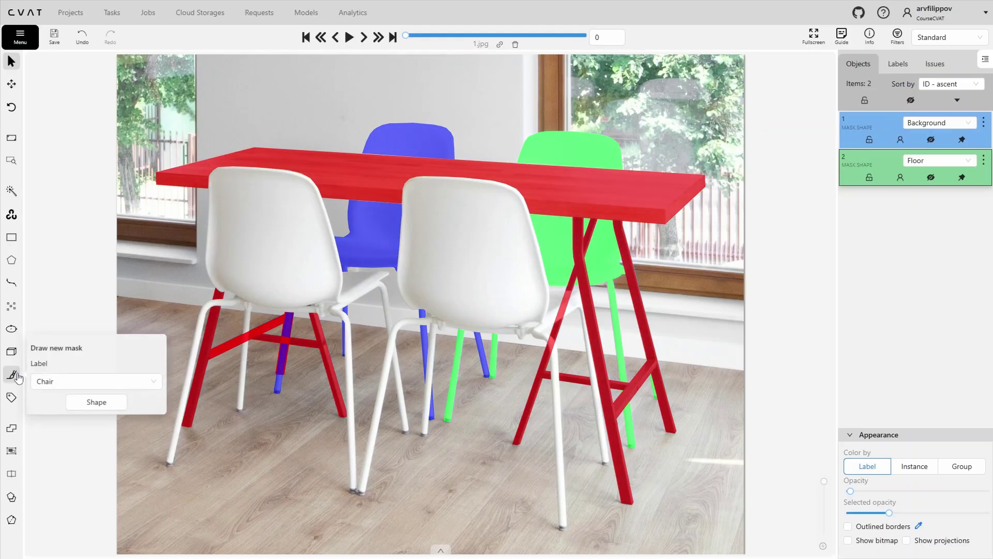
click(60, 381)
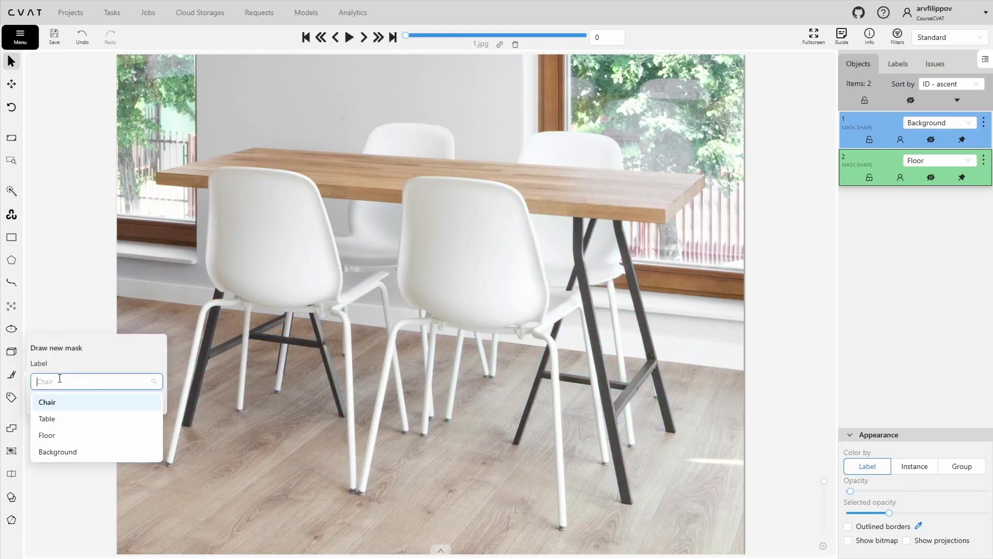
click(61, 419)
click(90, 407)
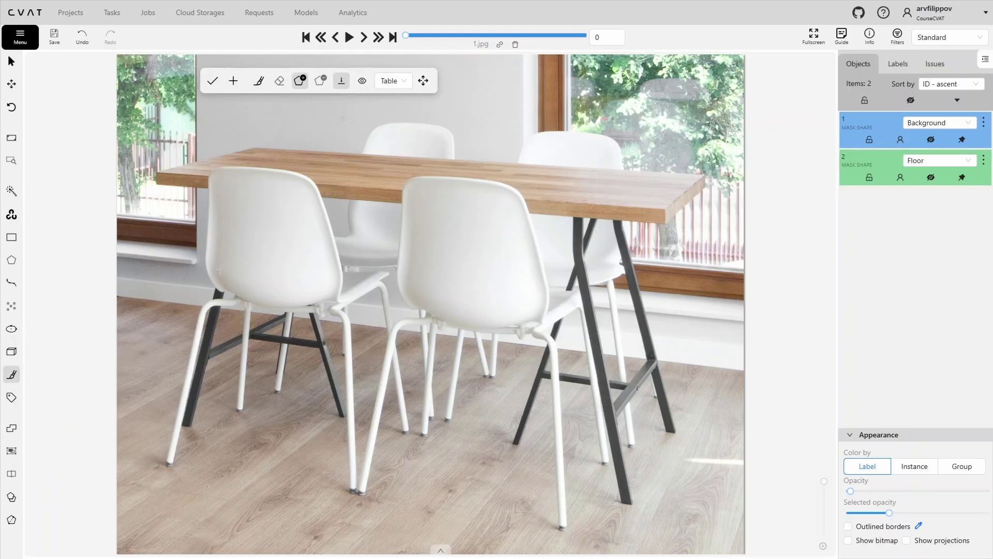
Outline the table's slanted left brace and the thin table leg behind the rear chair's leg as one polygon.
scroll(274, 372, up, 5)
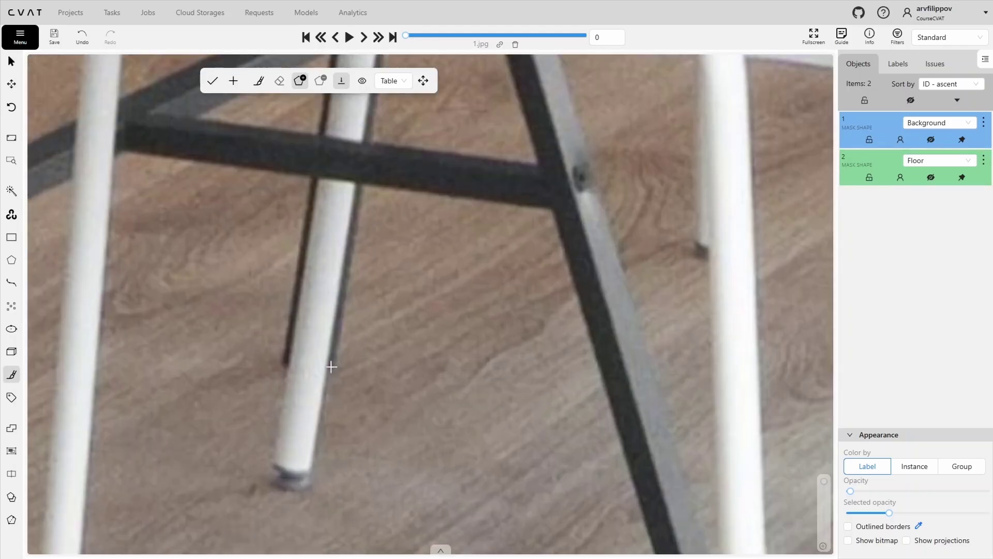
click(332, 369)
click(285, 366)
click(281, 363)
drag(292, 254, 272, 432)
click(311, 230)
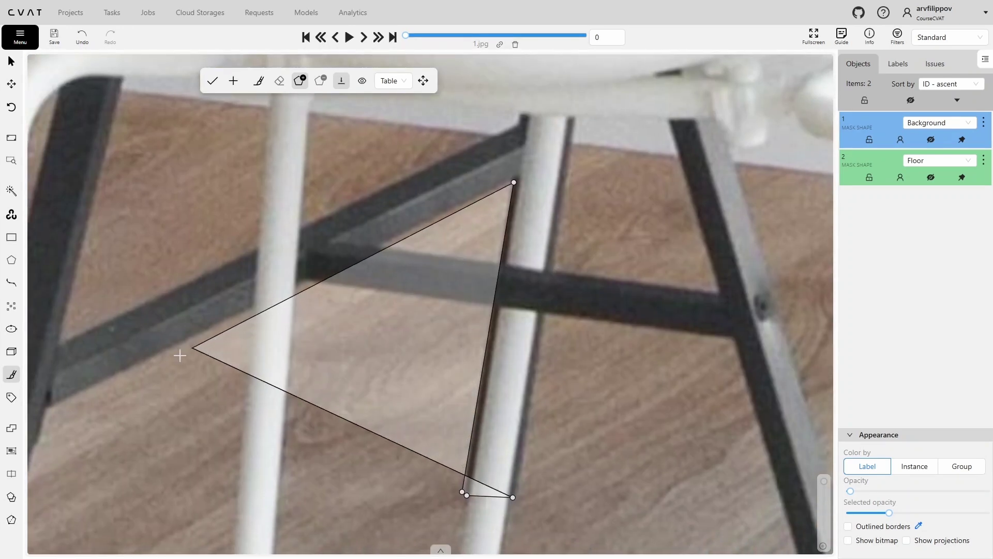
click(47, 408)
click(57, 343)
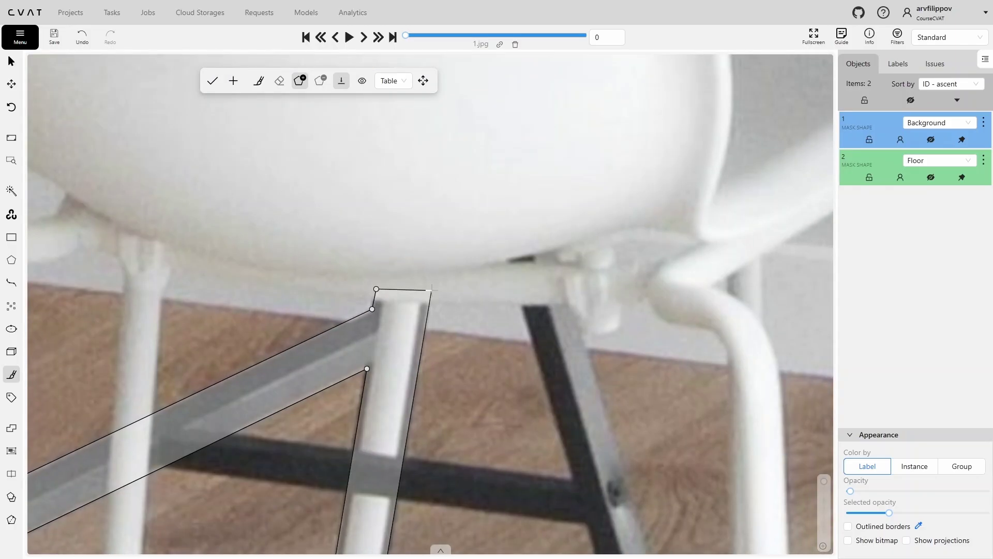
scroll(430, 290, down, 3)
drag(409, 439, 419, 333)
key(n)
Save the Table mask of the brace and leg, and hide it.
scroll(420, 334, down, 2)
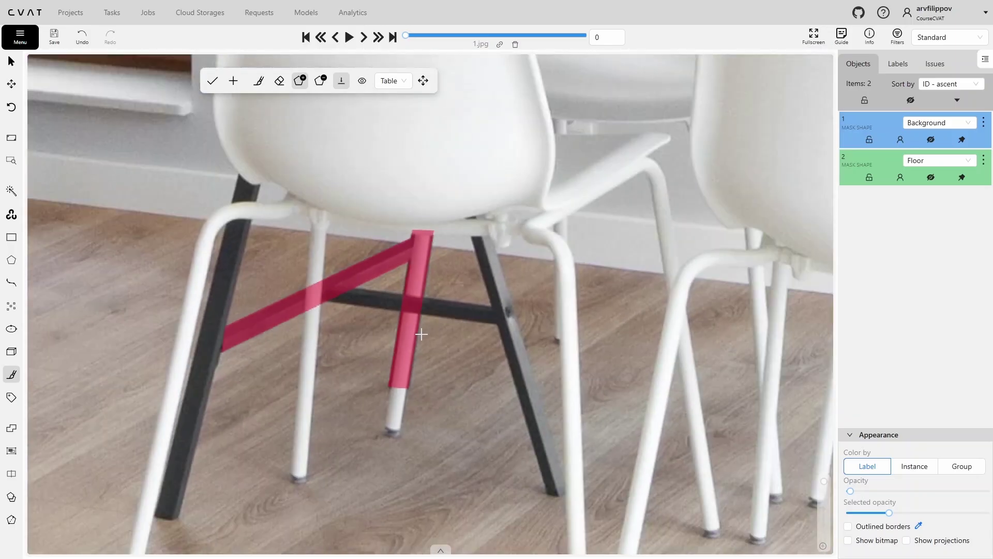
drag(482, 336, 415, 370)
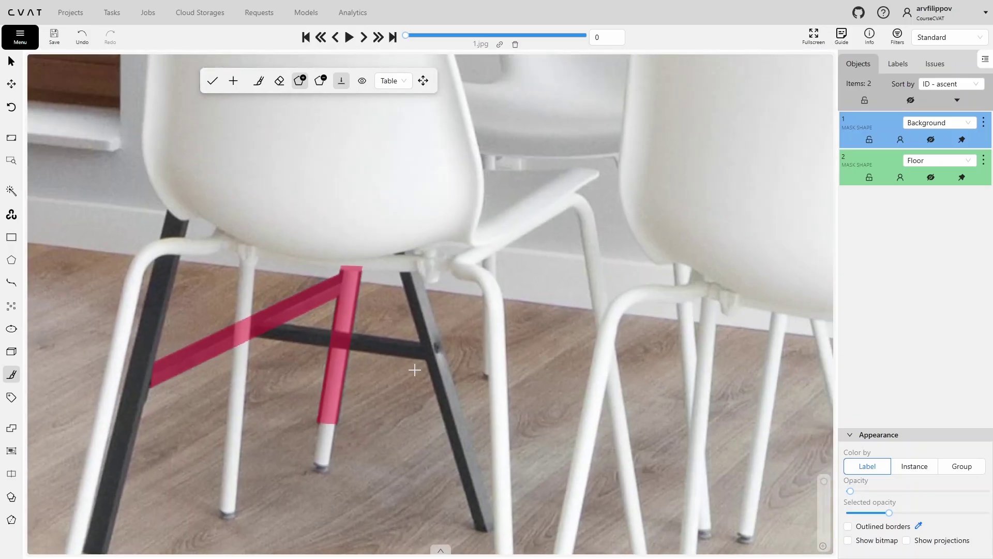
key(n)
scroll(415, 371, down, 1)
drag(476, 341, 378, 340)
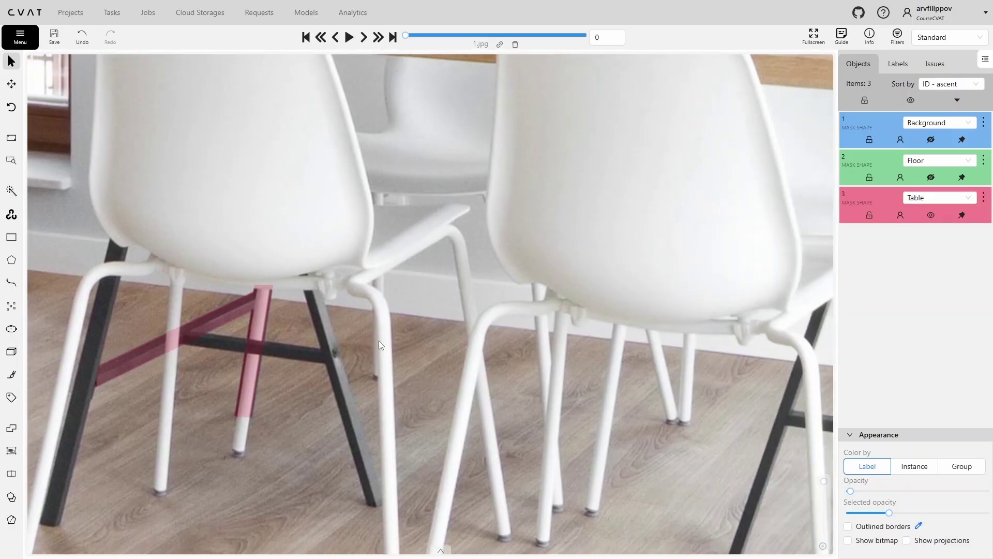
click(931, 215)
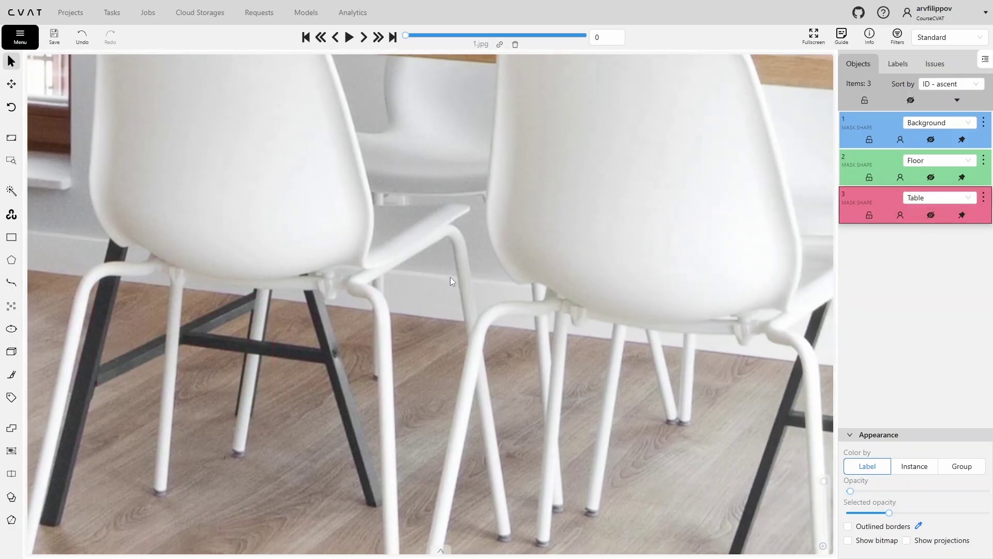
scroll(346, 365, down, 3)
scroll(347, 365, down, 1)
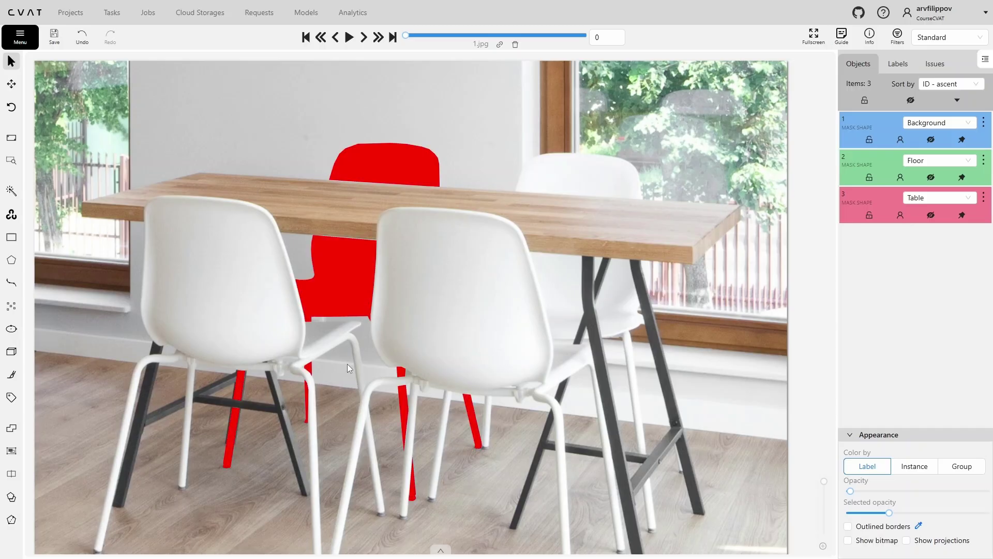
Start a new mask shape labelled Chair and outline the rear left chair's leg that overlaps the table's left brace.
mouse_move(12, 374)
click(57, 382)
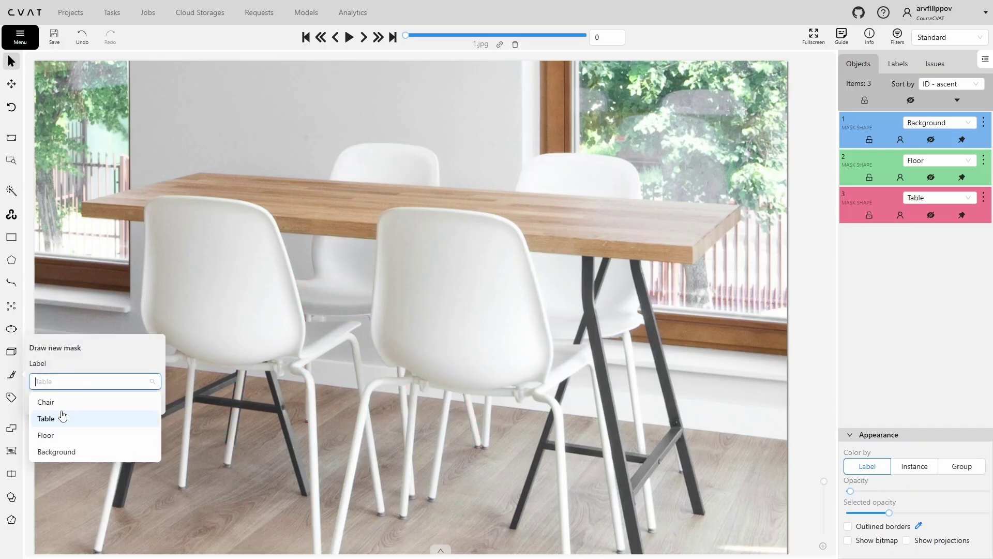
click(52, 402)
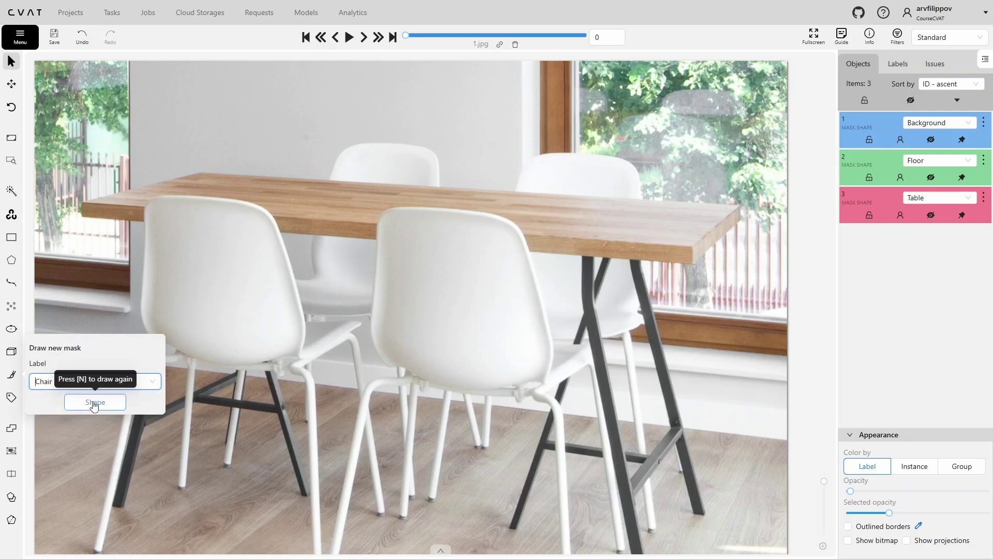
click(95, 405)
scroll(242, 465, up, 10)
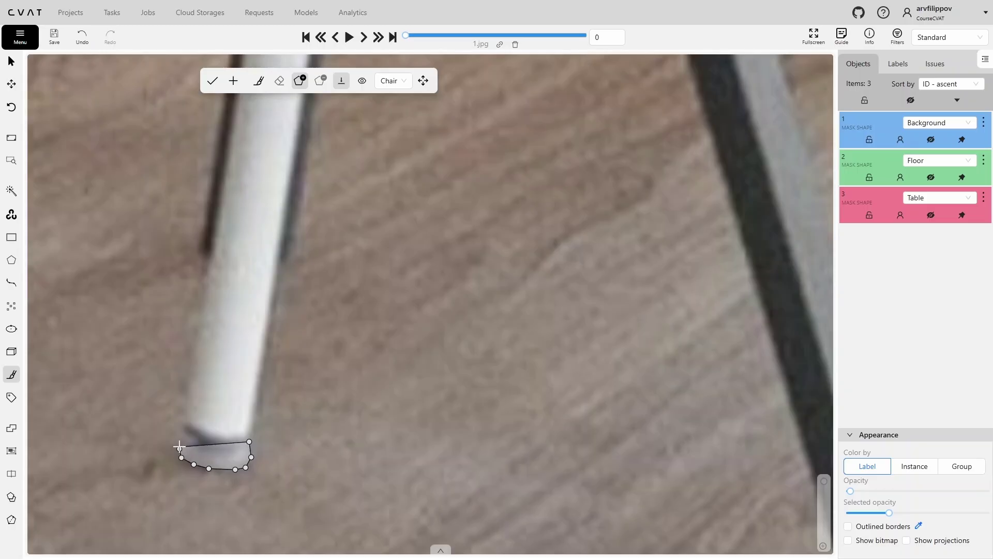
scroll(186, 401, down, 2)
drag(191, 357, 204, 486)
scroll(182, 456, down, 2)
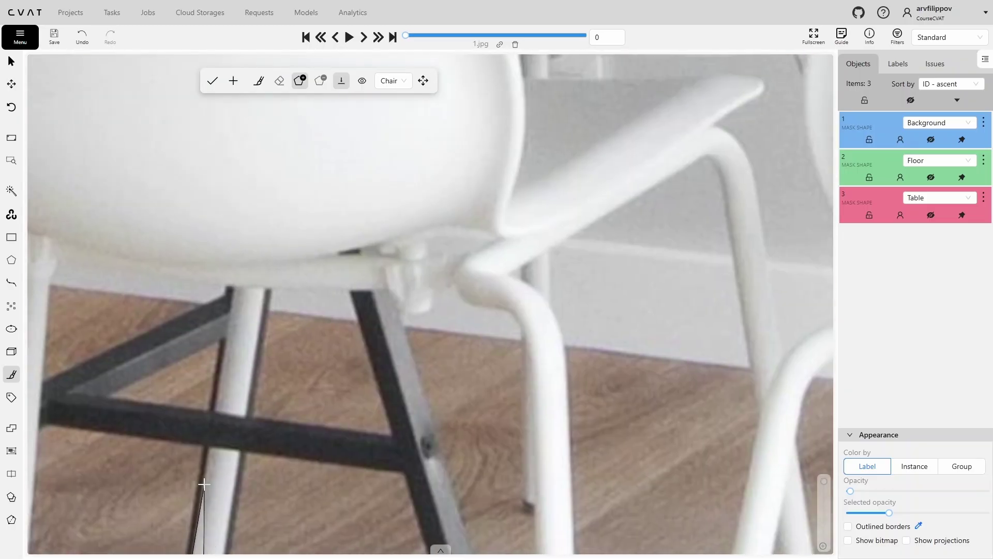
scroll(204, 466, up, 2)
click(233, 267)
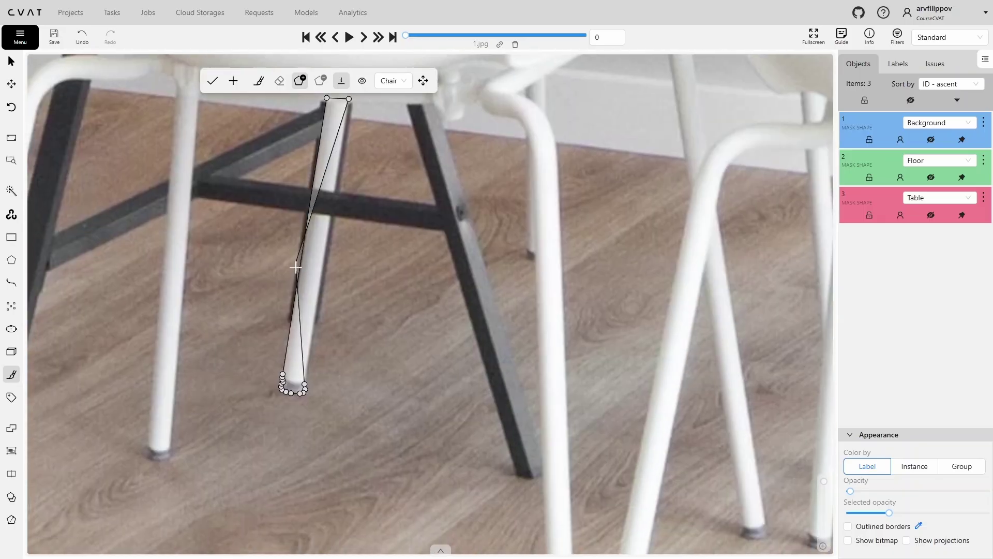
scroll(295, 266, up, 3)
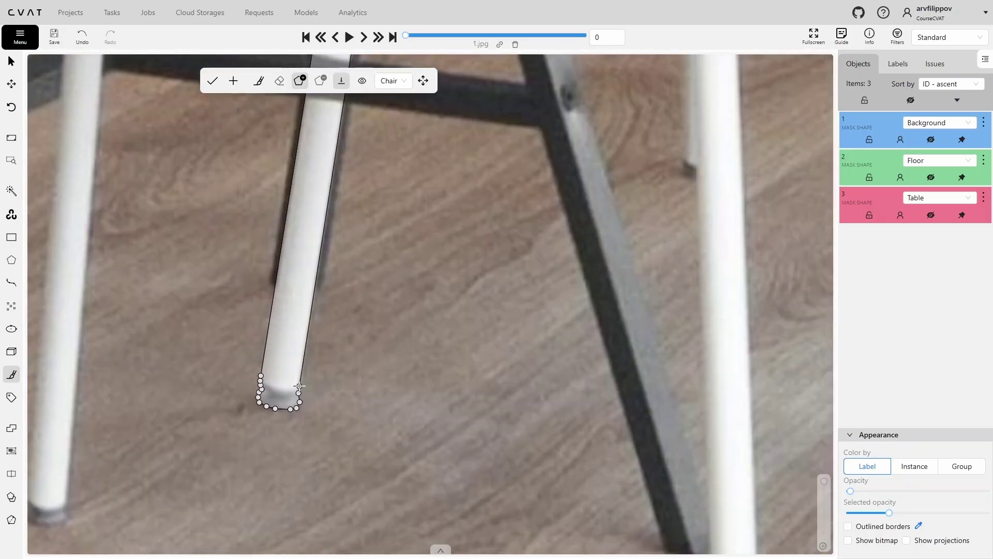
key(n)
Outline the rear left chair's leg running behind the front left chair's seat, from its foot up to the seat underside.
scroll(301, 317, down, 2)
scroll(351, 247, up, 6)
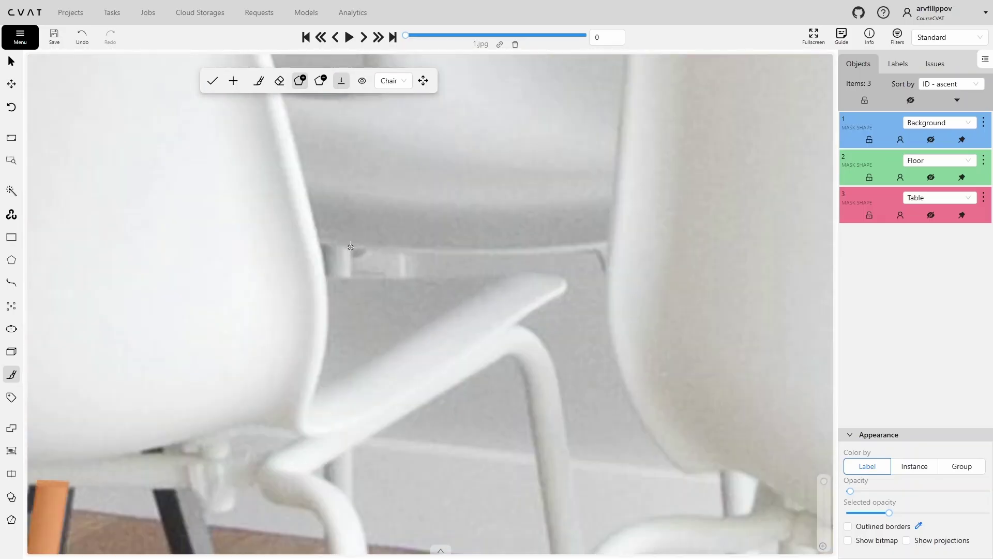
scroll(350, 247, down, 3)
scroll(349, 348, up, 4)
click(361, 386)
drag(356, 549, 335, 249)
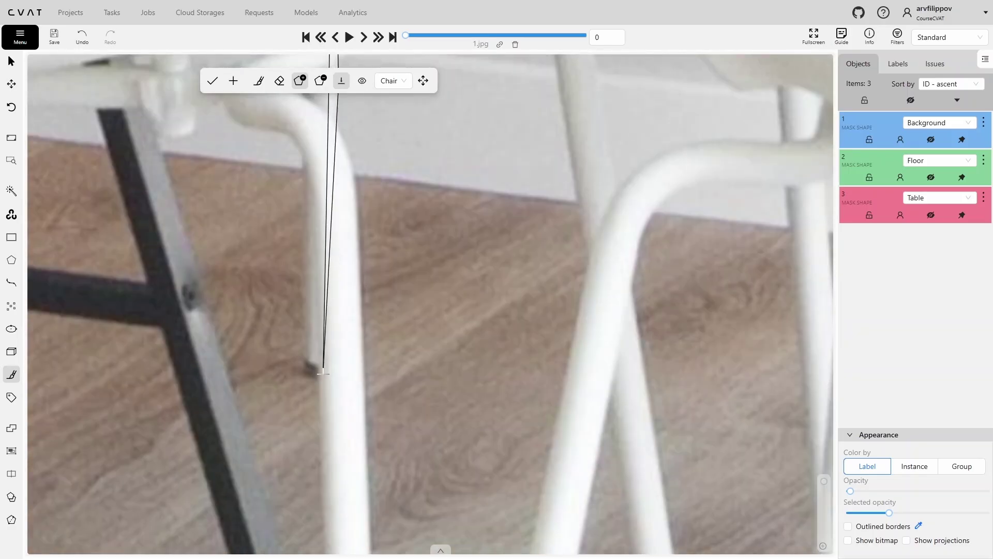
drag(305, 357, 304, 525)
click(300, 248)
drag(302, 221, 311, 483)
click(309, 279)
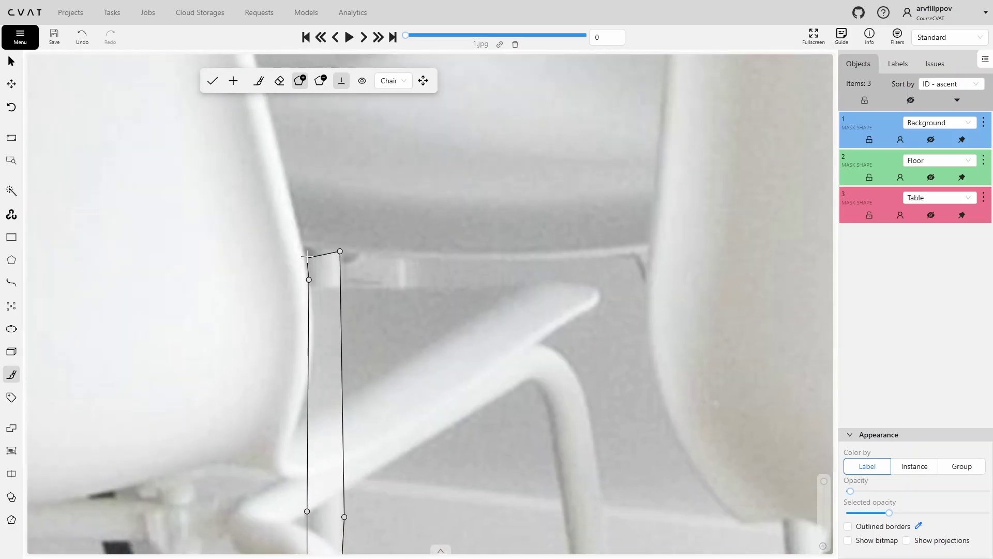
click(306, 242)
scroll(306, 242, down, 5)
Outline the rear left chair's lower backrest and seat between the tabletop and the two front chairs as one polygon.
scroll(300, 336, up, 8)
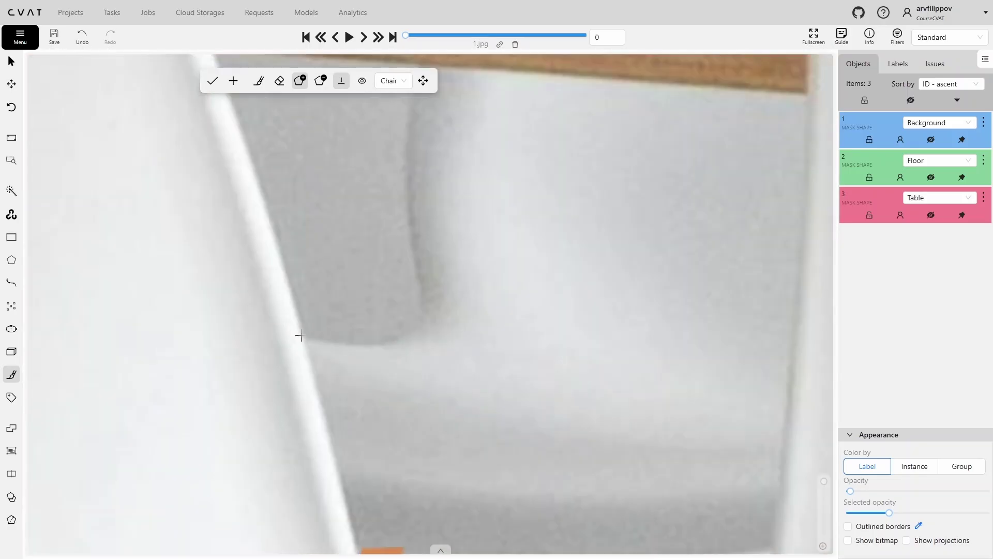
scroll(413, 257, up, 3)
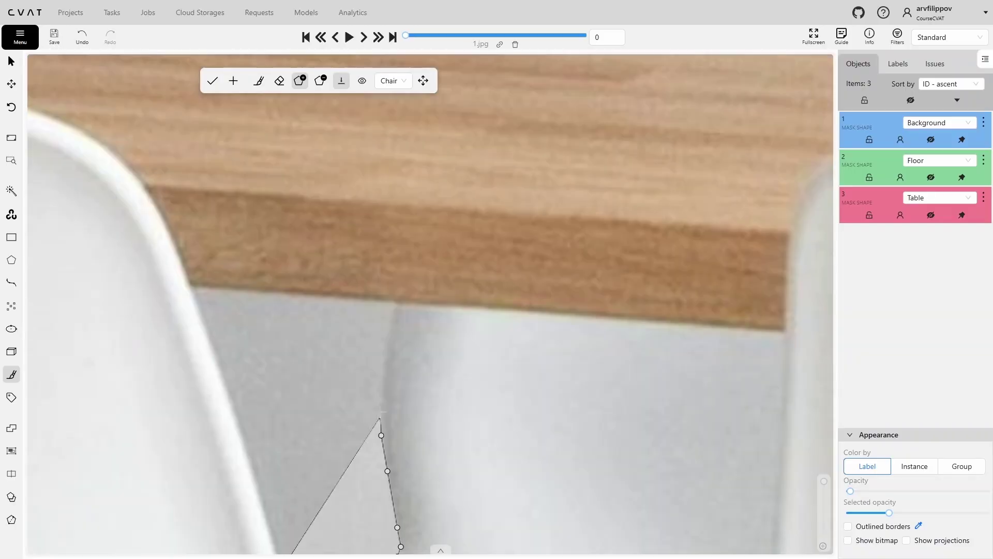
click(398, 304)
drag(786, 328, 435, 305)
click(434, 306)
scroll(434, 306, down, 4)
drag(440, 467, 439, 288)
click(439, 289)
scroll(421, 348, up, 6)
click(416, 392)
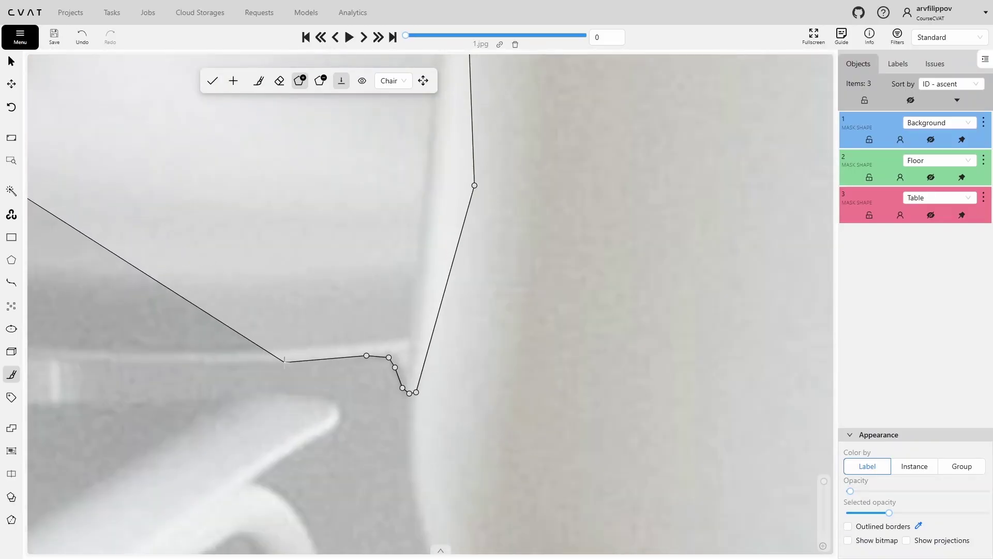
click(284, 362)
drag(96, 360, 350, 315)
click(350, 315)
click(262, 311)
click(186, 304)
drag(110, 107, 214, 340)
scroll(214, 340, down, 8)
key(n)
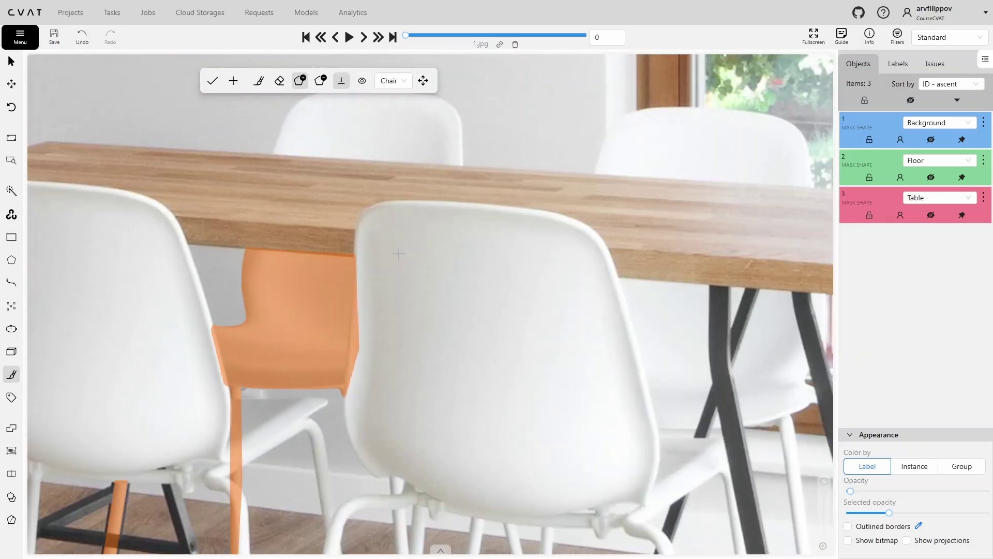
Outline the part of the rear left chair's backrest above the tabletop and add it to the Chair mask.
scroll(398, 254, up, 3)
scroll(303, 311, up, 3)
click(378, 292)
click(565, 286)
drag(565, 286, 79, 270)
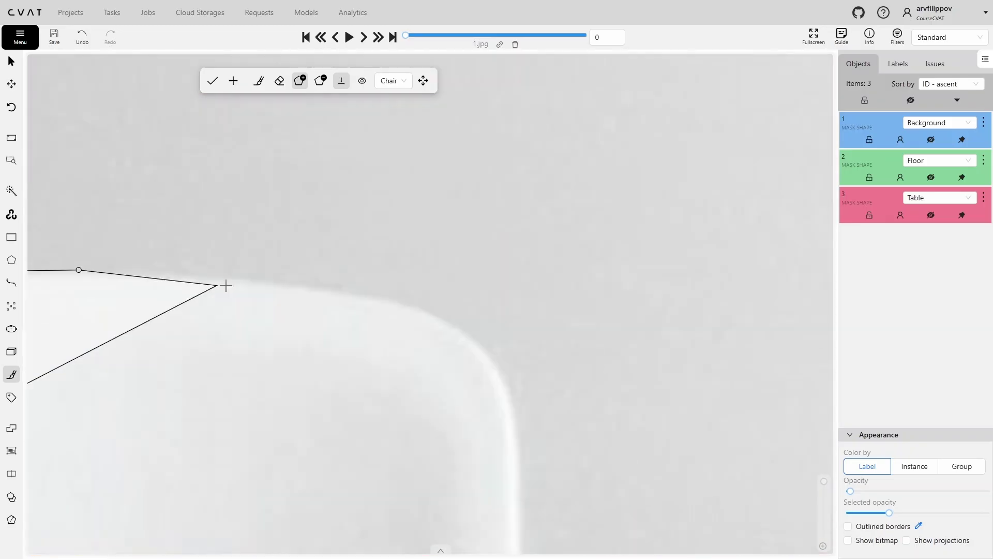
click(294, 285)
click(403, 301)
click(517, 459)
drag(517, 471, 445, 136)
click(452, 267)
scroll(155, 217, down, 2)
drag(155, 217, 716, 281)
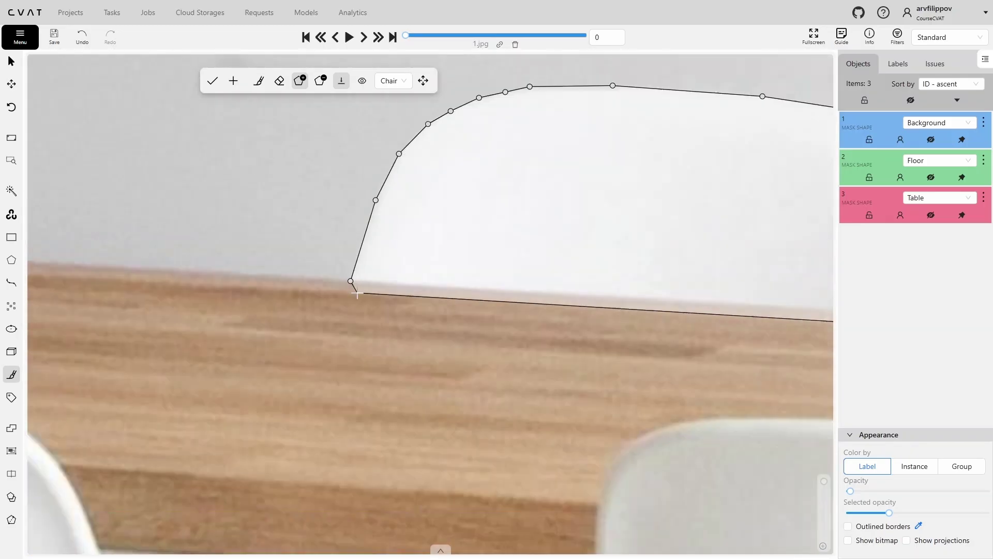
click(352, 286)
scroll(352, 287, down, 8)
Outline the rear left chair's leg that emerges beneath the front right chair's left edge, down to its foot.
drag(428, 520, 405, 371)
scroll(429, 391, up, 9)
click(328, 238)
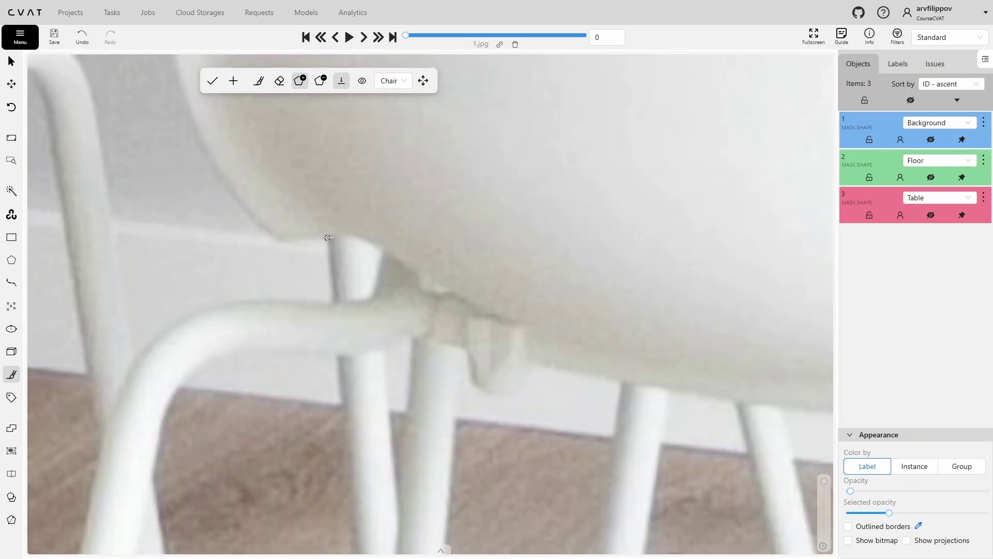
mouse_move(347, 497)
mouse_down()
mouse_move(310, 217)
mouse_move(303, 266)
mouse_move(290, 111)
mouse_up()
click(333, 483)
mouse_move(316, 377)
mouse_down()
mouse_move(355, 373)
mouse_move(352, 520)
mouse_up()
scroll(352, 362, down, 3)
scroll(349, 227, up, 2)
mouse_move(349, 228)
mouse_down()
mouse_move(374, 395)
mouse_move(355, 311)
mouse_up()
scroll(334, 217, up, 3)
click(355, 310)
click(287, 291)
scroll(290, 276, down, 7)
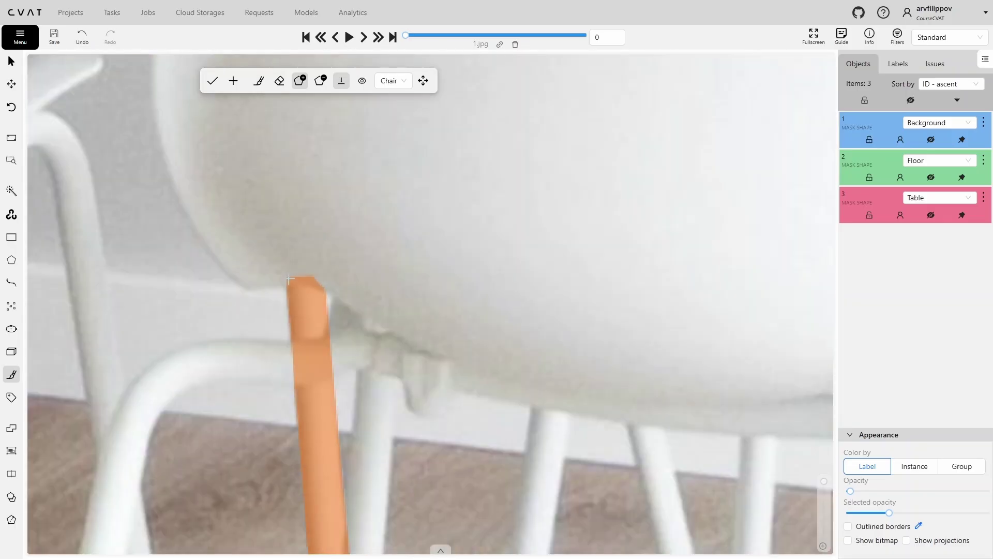
Outline the rear left chair's last slanted leg, visible beneath the front right chair's seat, including its foot.
drag(467, 373, 341, 309)
scroll(342, 308, up, 6)
click(294, 220)
drag(316, 416, 254, 199)
mouse_move(319, 366)
mouse_down()
mouse_move(324, 383)
mouse_move(371, 403)
mouse_up()
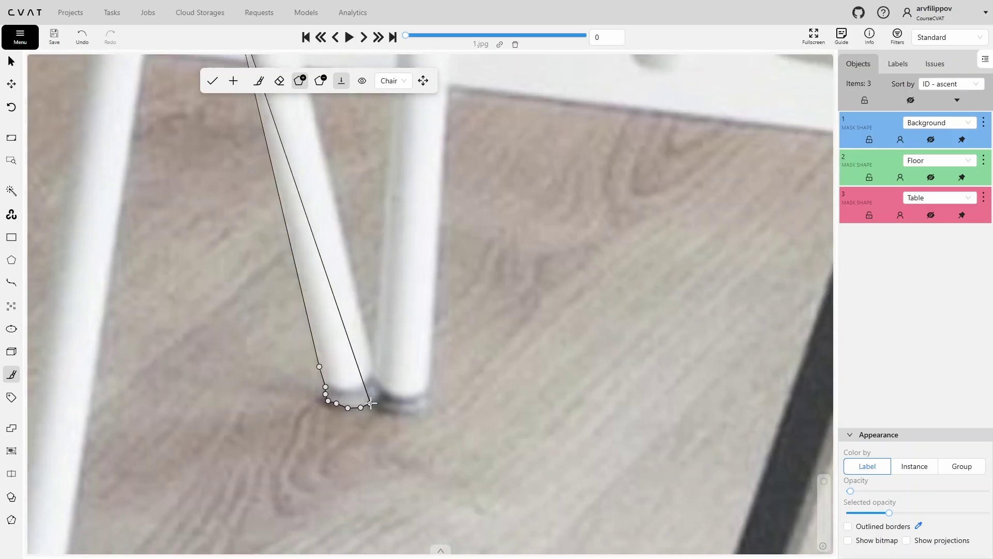
drag(309, 110, 353, 349)
click(331, 238)
click(279, 240)
scroll(320, 332, down, 12)
Check the coverage of the rear left chair and save its Chair mask.
drag(279, 284, 355, 284)
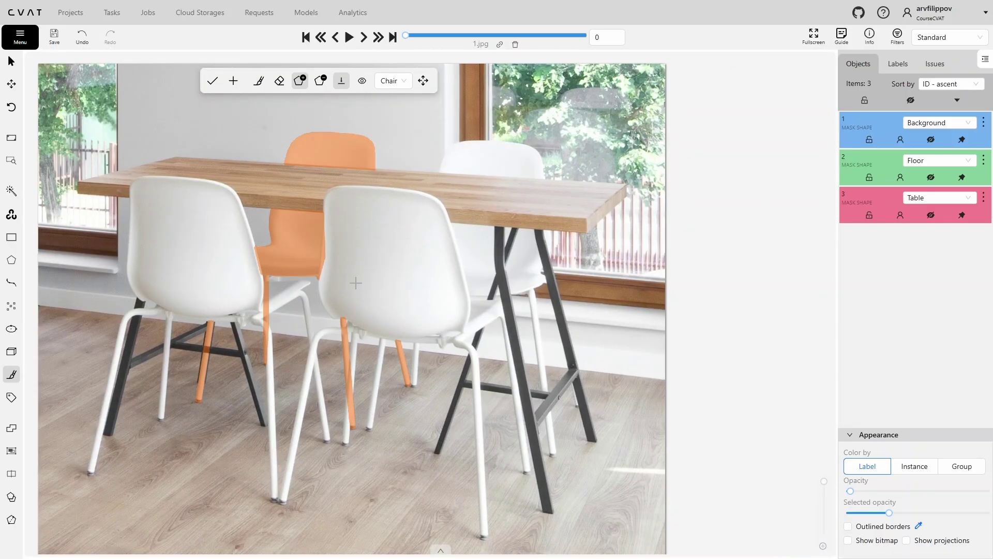
scroll(355, 284, up, 1)
drag(395, 219, 396, 258)
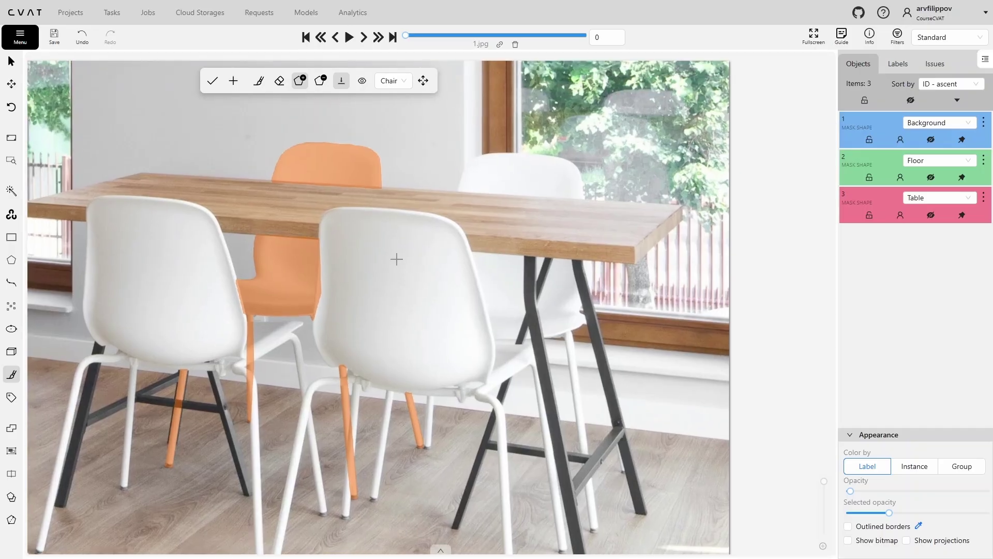
key(n)
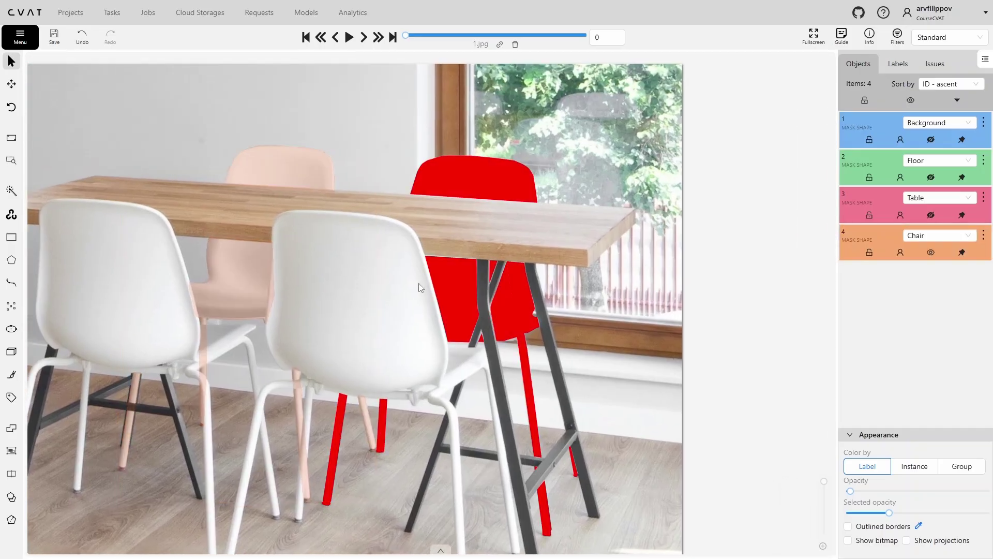
Start another Chair mask and trace the left edge and upper-left corner of the rear right chair's backrest above the tabletop.
key(n)
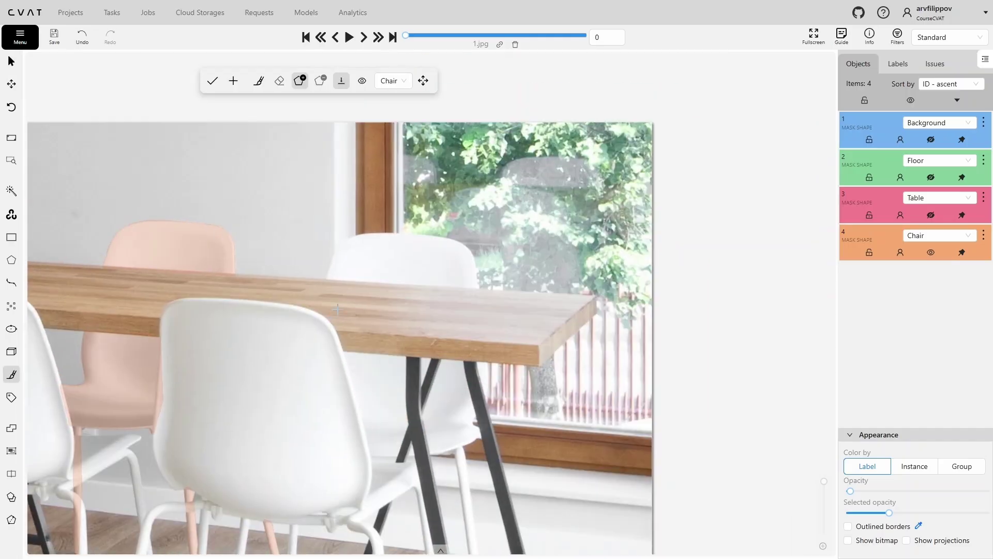
scroll(342, 289, up, 10)
click(287, 283)
click(322, 175)
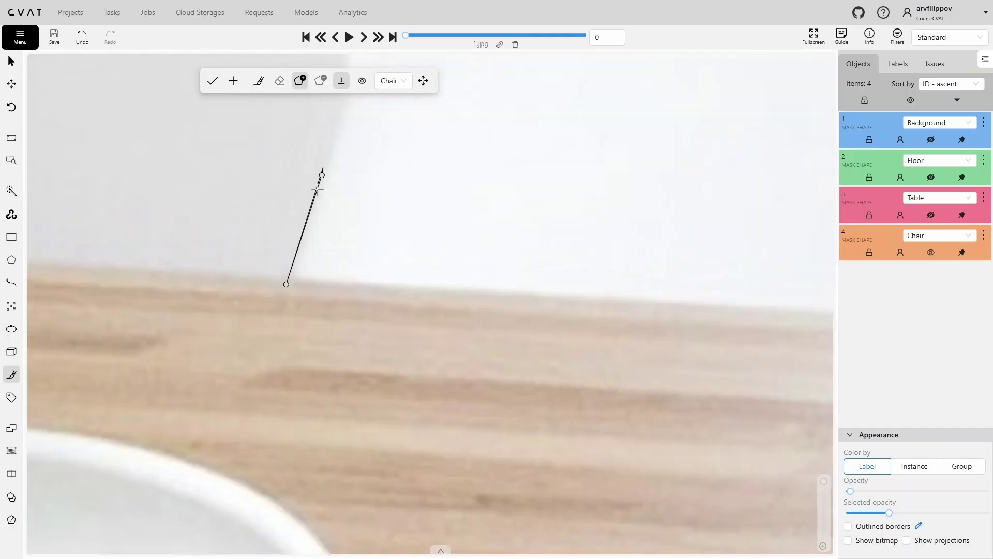
drag(320, 184, 253, 420)
click(277, 342)
click(312, 295)
click(344, 266)
click(413, 235)
click(467, 224)
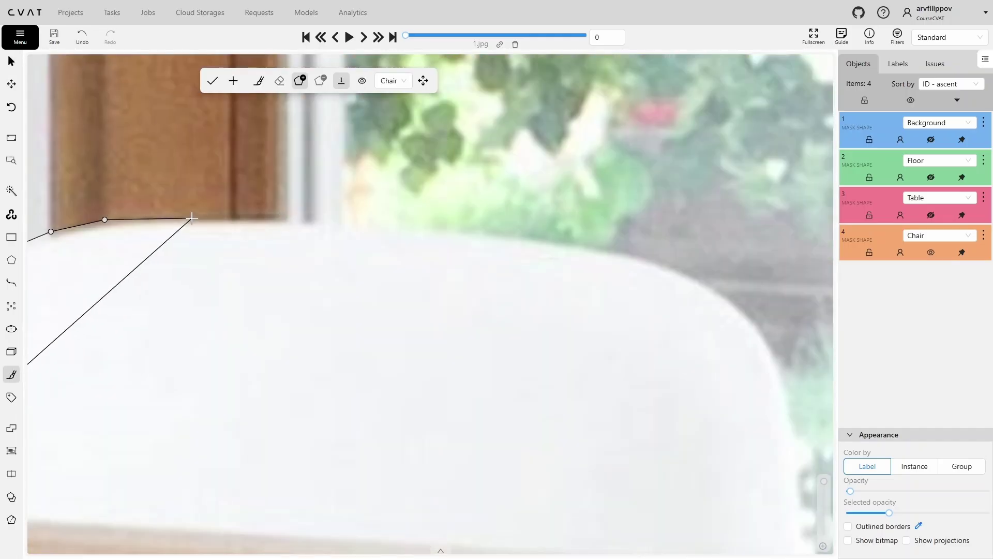
Complete the rear right chair's backrest polygon along its upper edge and right side down to the tabletop.
click(192, 217)
click(361, 222)
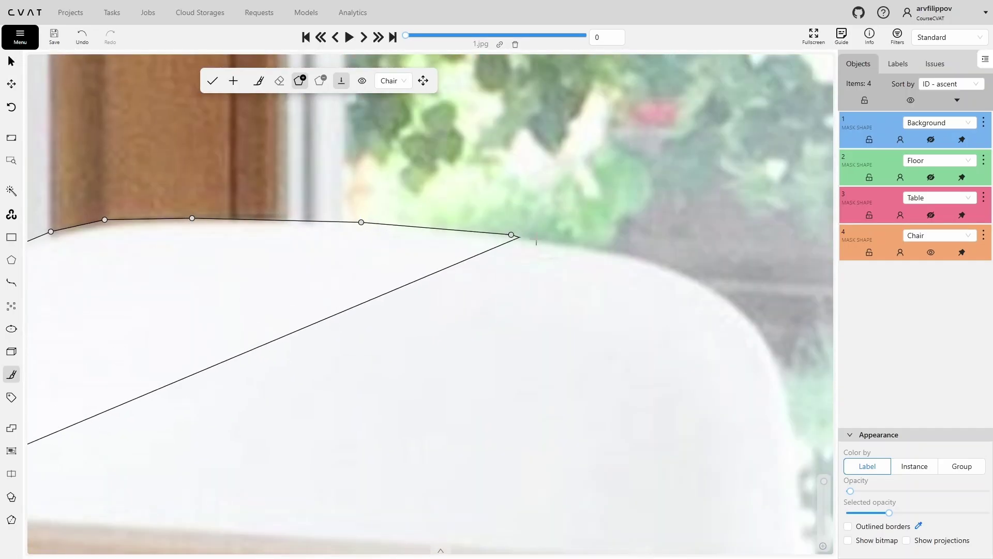
click(511, 234)
click(620, 250)
click(698, 277)
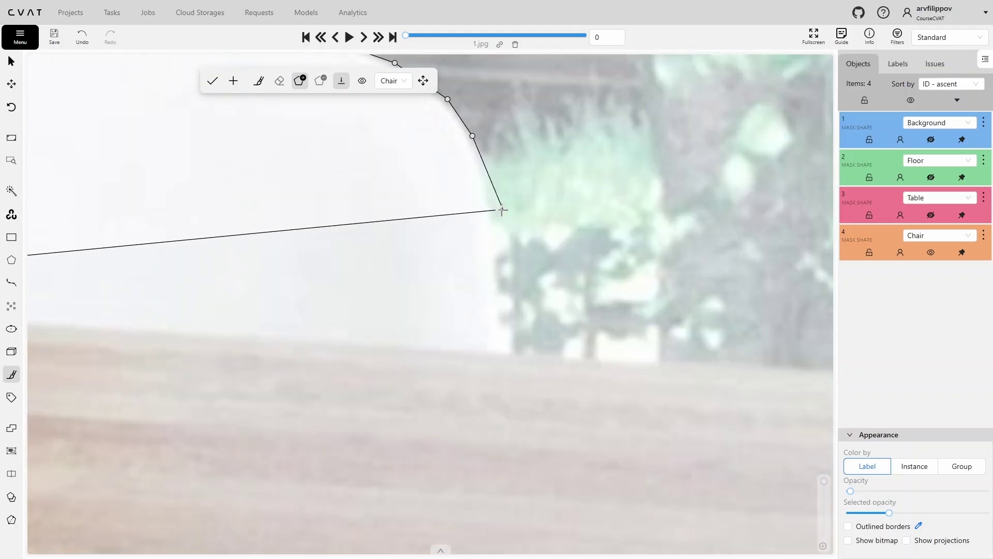
click(503, 211)
click(494, 289)
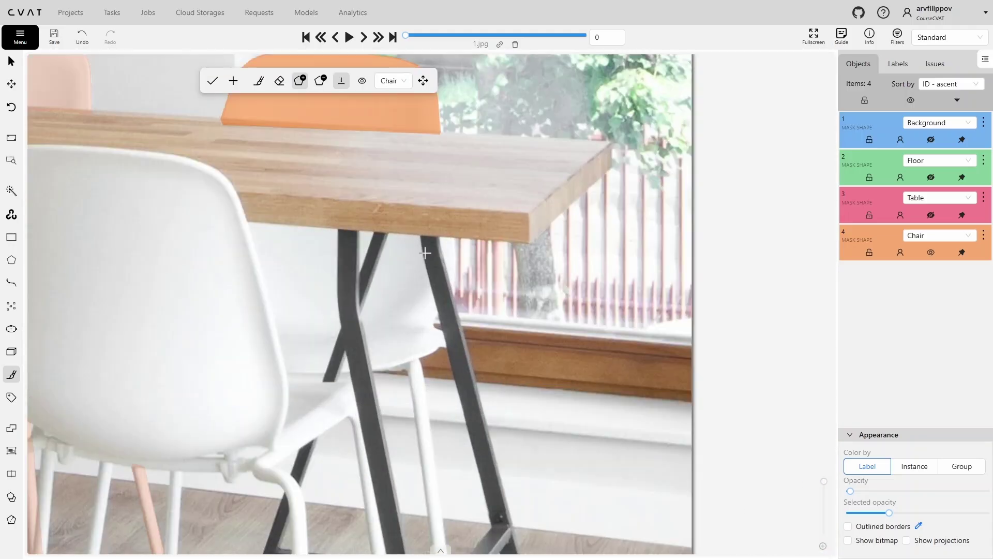
Trace the rear right chair's seat edge beside the right table leg, around the small notch and down to the chair leg.
scroll(425, 252, up, 2)
scroll(434, 285, up, 2)
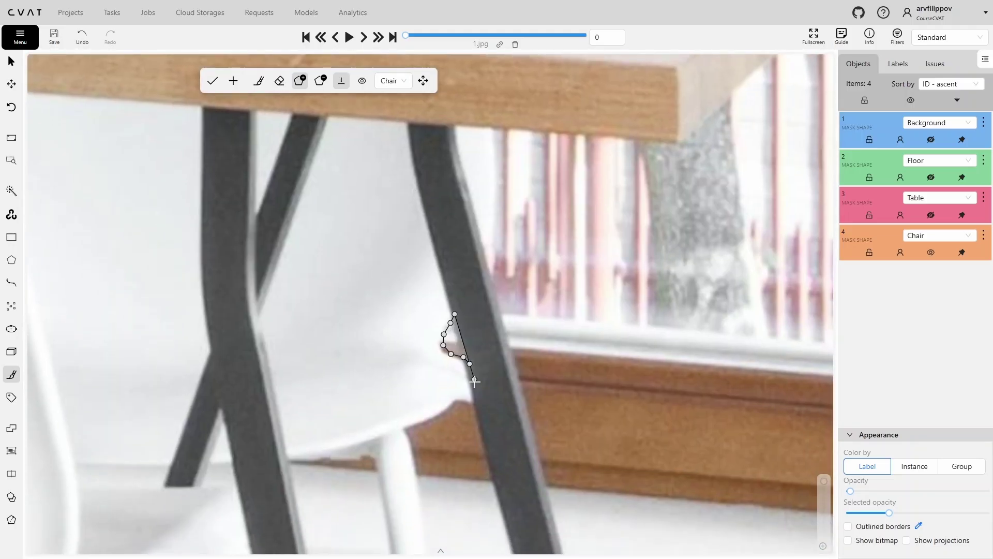
scroll(455, 400, up, 4)
click(439, 415)
click(425, 425)
click(399, 443)
click(352, 457)
drag(377, 492, 238, 200)
click(233, 229)
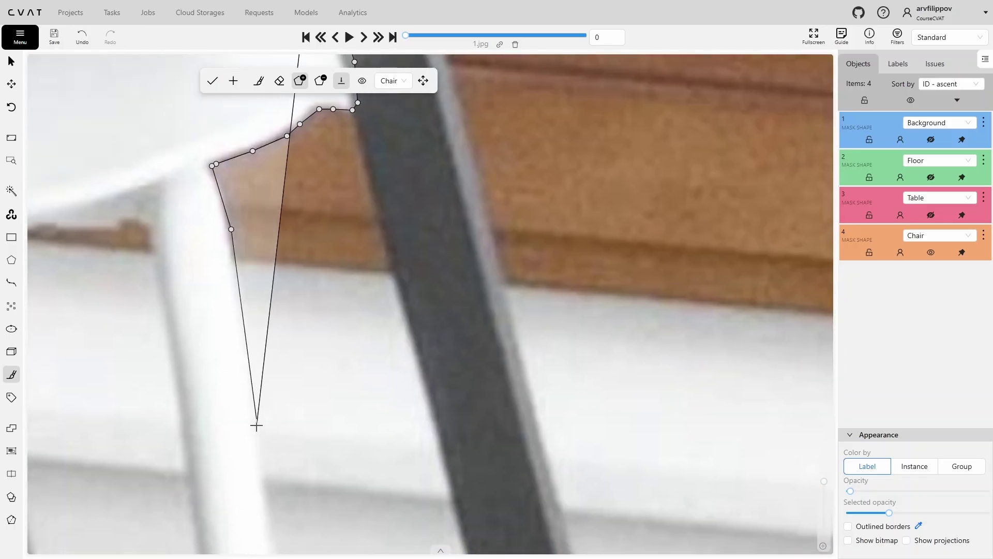
Continue the polygon down one side of the rear right chair's front leg, around its foot and back up.
drag(269, 483, 359, 132)
drag(395, 378, 372, 129)
scroll(372, 129, down, 5)
drag(375, 419, 347, 182)
scroll(352, 309, up, 4)
mouse_move(355, 305)
mouse_down()
mouse_move(304, 341)
mouse_move(287, 301)
mouse_up()
drag(273, 77, 339, 287)
click(319, 243)
scroll(320, 243, down, 3)
drag(296, 120, 355, 437)
scroll(334, 321, up, 4)
click(352, 281)
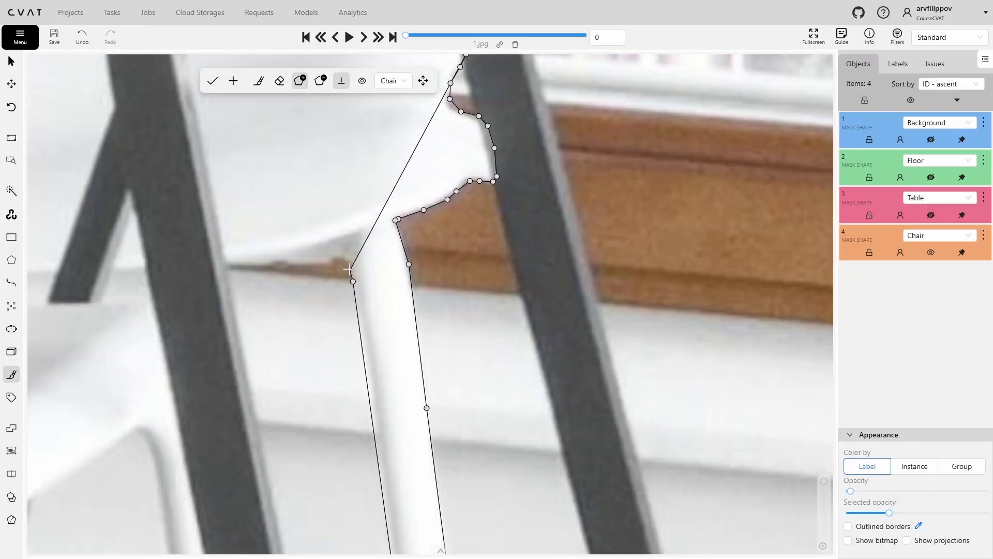
Close the rear right chair polygon along the seat underside, the front right chair's edge and the tabletop's lower edge.
click(349, 261)
scroll(348, 259, down, 7)
scroll(386, 257, up, 2)
scroll(185, 260, down, 2)
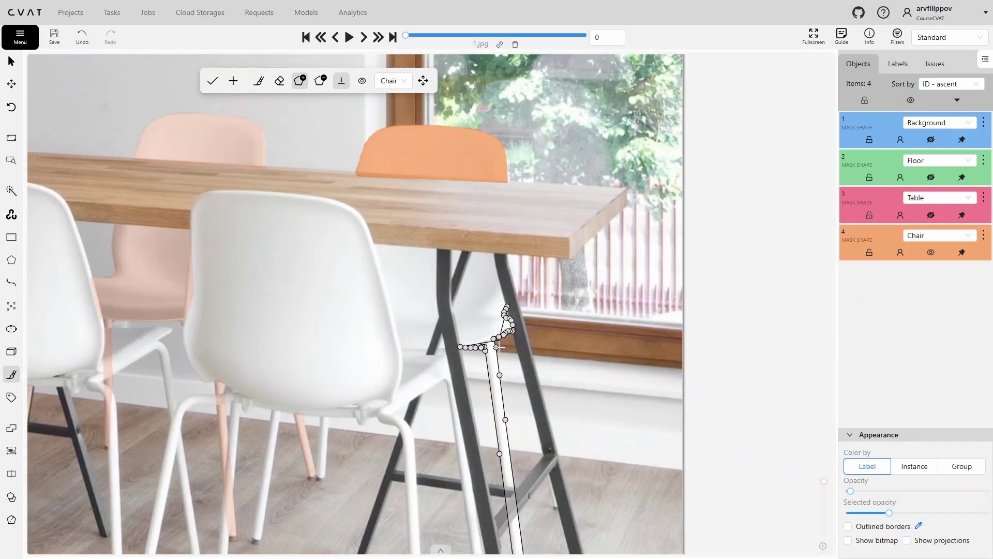
scroll(288, 361, up, 2)
scroll(288, 361, down, 2)
scroll(414, 293, up, 2)
click(621, 303)
click(635, 321)
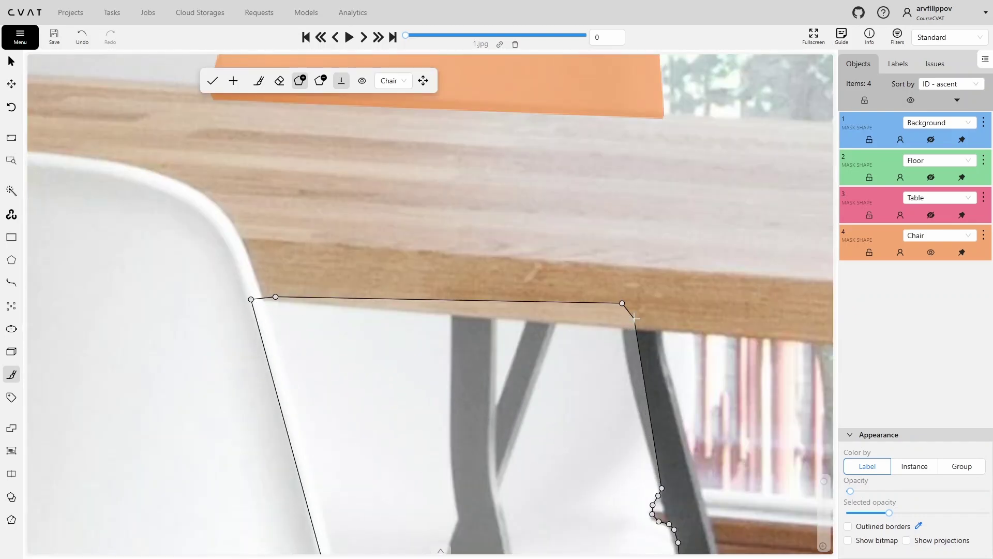
drag(660, 475, 570, 324)
scroll(570, 324, down, 1)
key(n)
Outline the visible sliver of the rear right chair's leg beside the right table leg, below the slanted crossbar.
scroll(570, 323, down, 5)
drag(608, 394, 582, 222)
scroll(559, 414, up, 5)
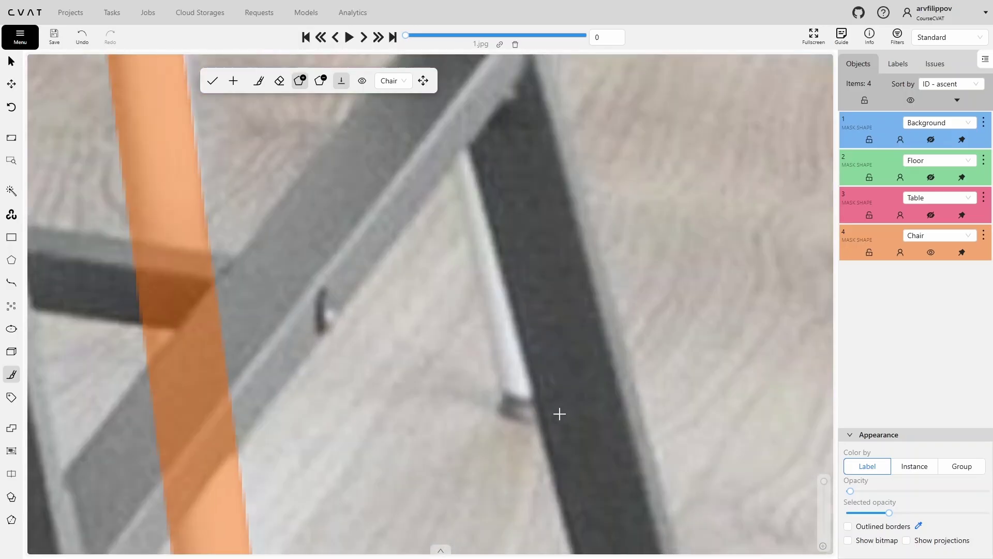
click(500, 403)
click(452, 145)
click(470, 134)
click(499, 155)
click(530, 262)
key(n)
Outline the rear right chair's short leg beneath the front right chair's seat, next to the rear left chair's last leg.
scroll(556, 427, down, 9)
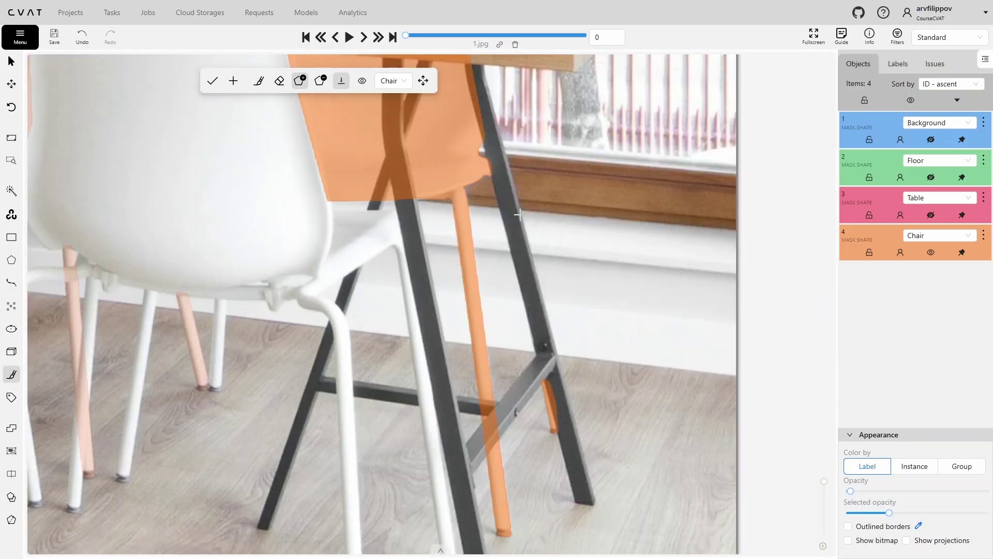
mouse_move(262, 307)
mouse_down()
mouse_move(423, 288)
mouse_move(396, 271)
mouse_up()
scroll(394, 269, up, 7)
click(416, 201)
click(396, 353)
mouse_move(421, 349)
mouse_down()
mouse_move(417, 200)
mouse_move(355, 437)
mouse_up()
click(395, 370)
click(392, 376)
click(374, 382)
click(364, 277)
key(n)
scroll(435, 275, down, 10)
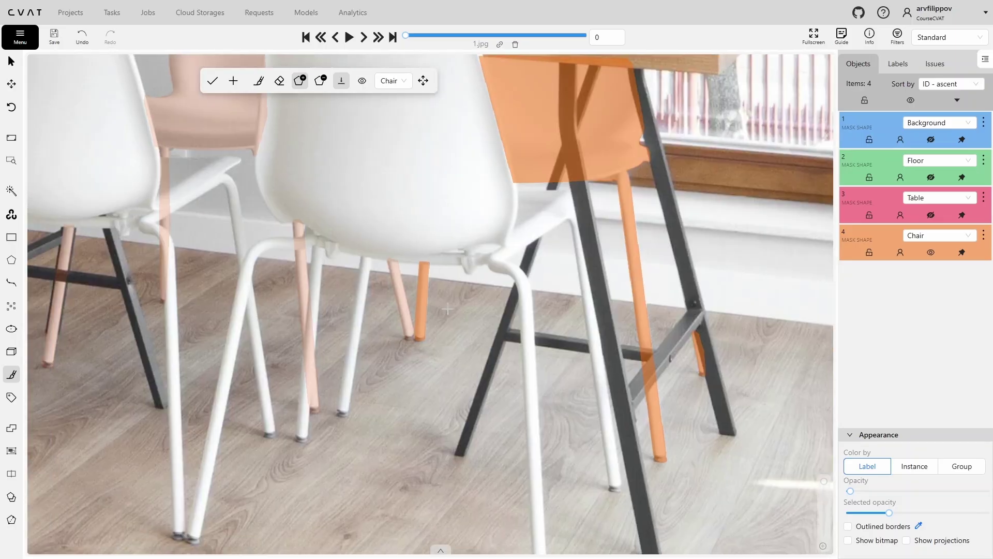
Outline the rear right chair's long leg between the front right chair's legs, around its foot, and finish that chair's mask.
scroll(383, 322, up, 9)
click(409, 157)
drag(362, 445, 413, 189)
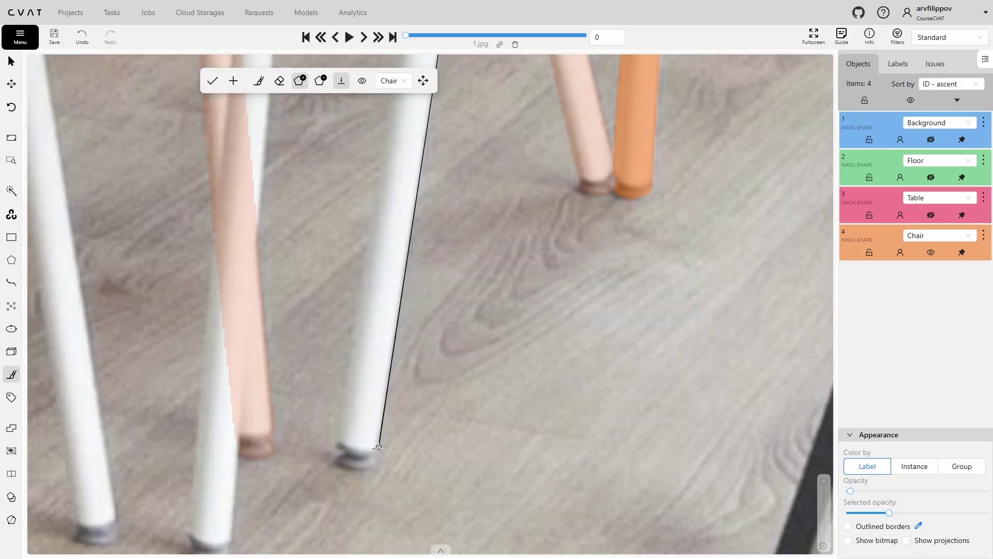
click(378, 447)
click(372, 453)
click(374, 458)
click(372, 463)
click(364, 468)
scroll(359, 379, down, 7)
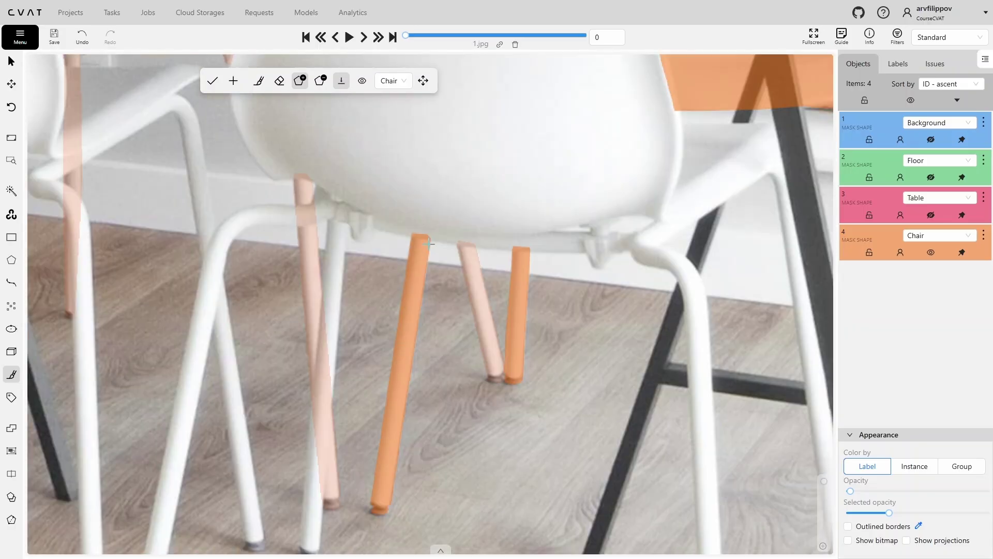
key(n)
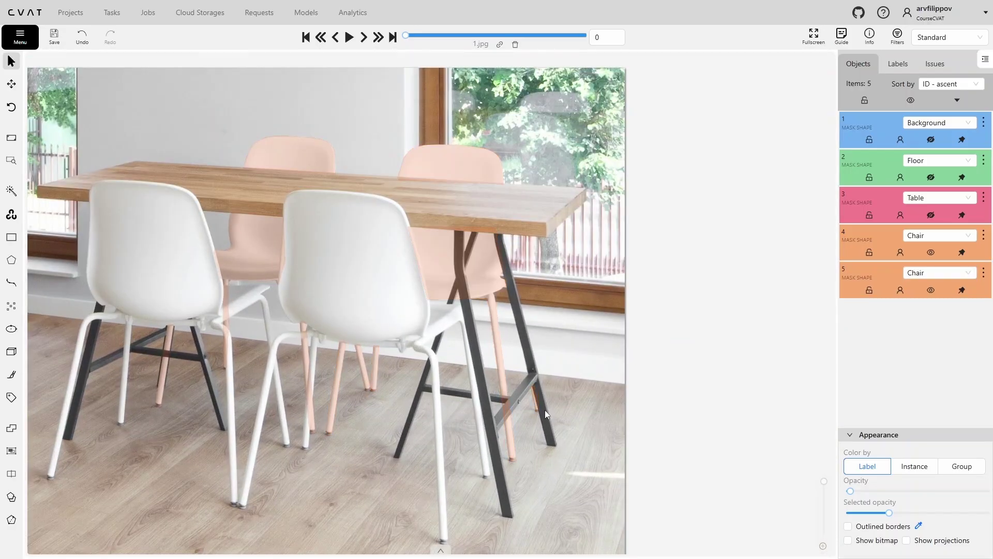
Show and edit the table mask, outlining the left trestle's remaining legs and crossbar beneath the front left chair.
drag(250, 243, 354, 250)
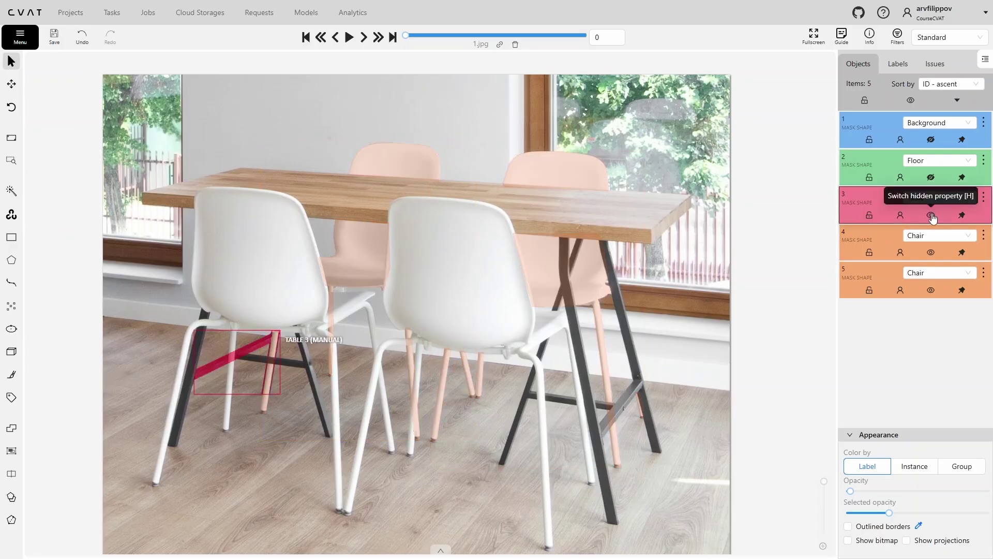
scroll(250, 421, up, 7)
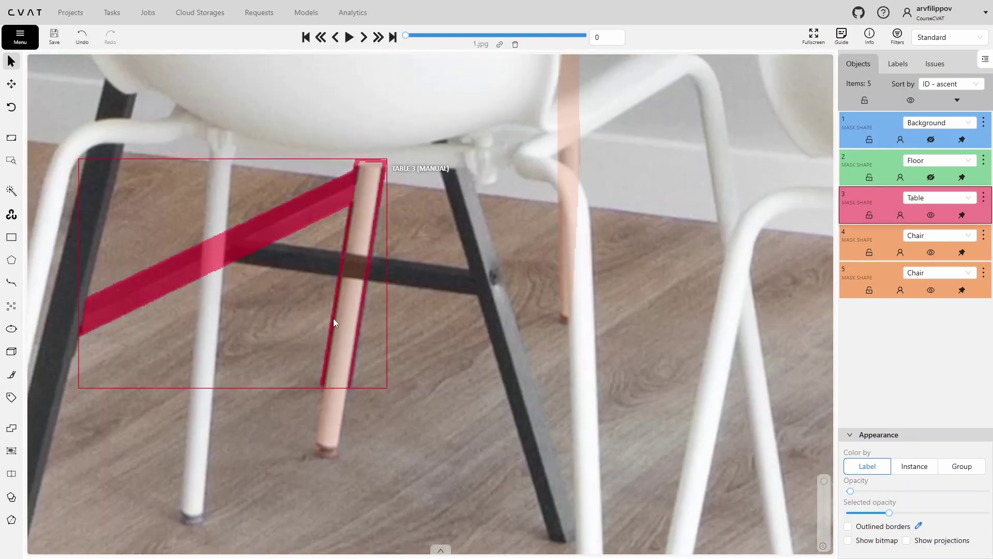
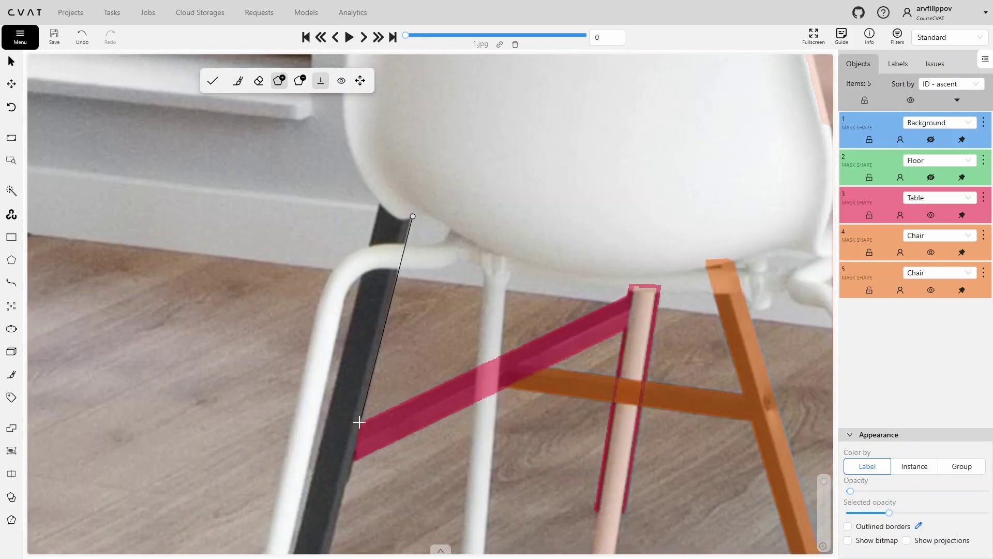
scroll(435, 302, down, 5)
scroll(407, 435, up, 6)
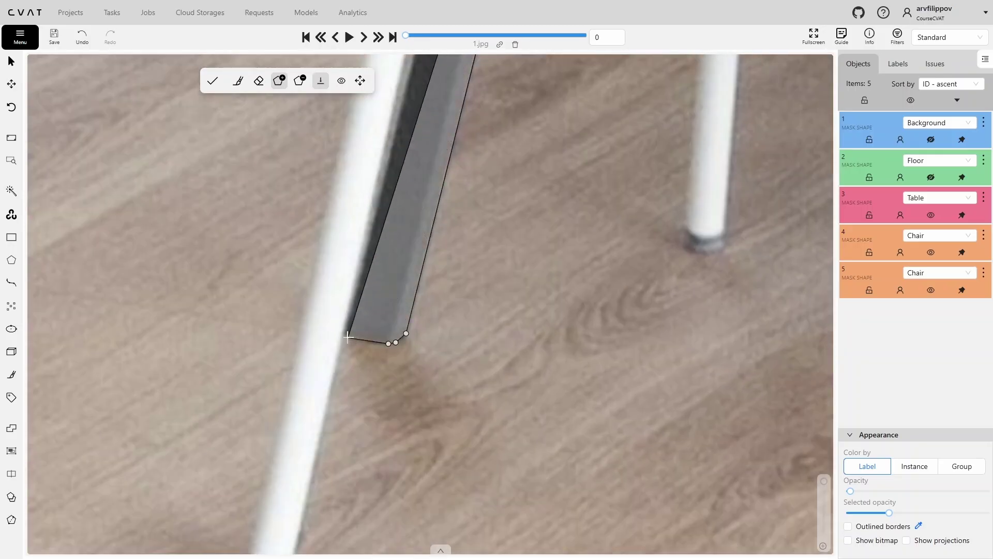
scroll(348, 337, down, 5)
scroll(363, 433, up, 4)
scroll(390, 229, down, 6)
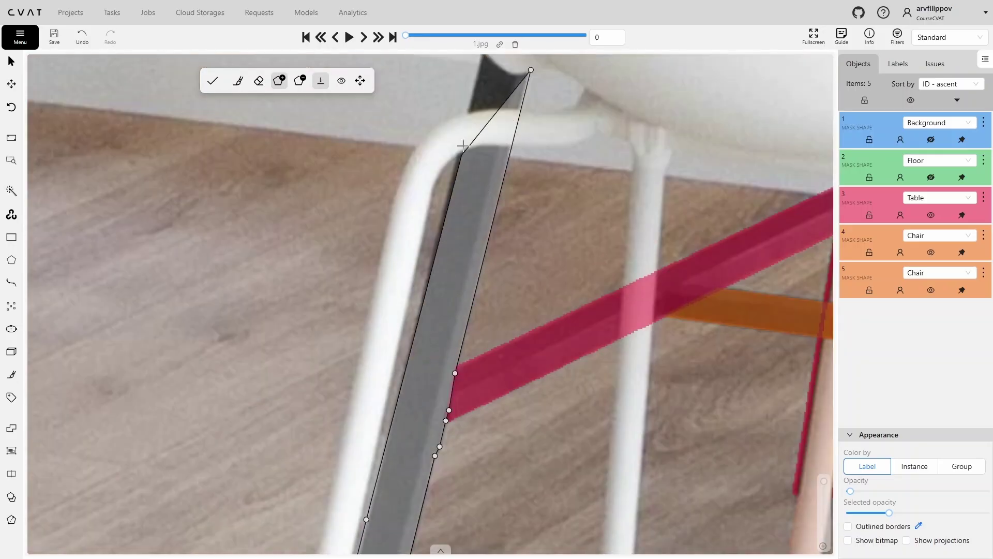
Trace the tabletop polygon around its left end and along its rear edge toward the far right corner.
scroll(342, 297, up, 6)
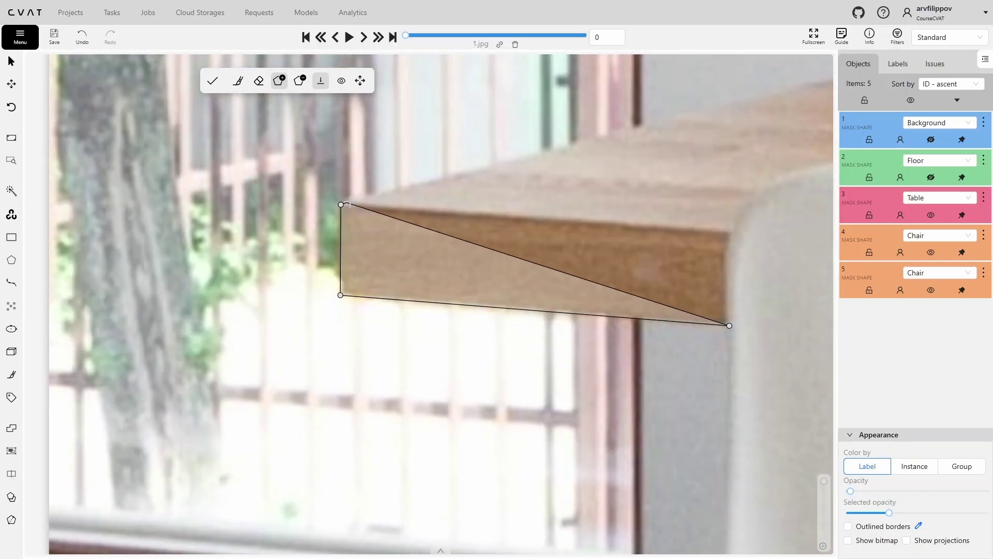
drag(724, 104, 352, 325)
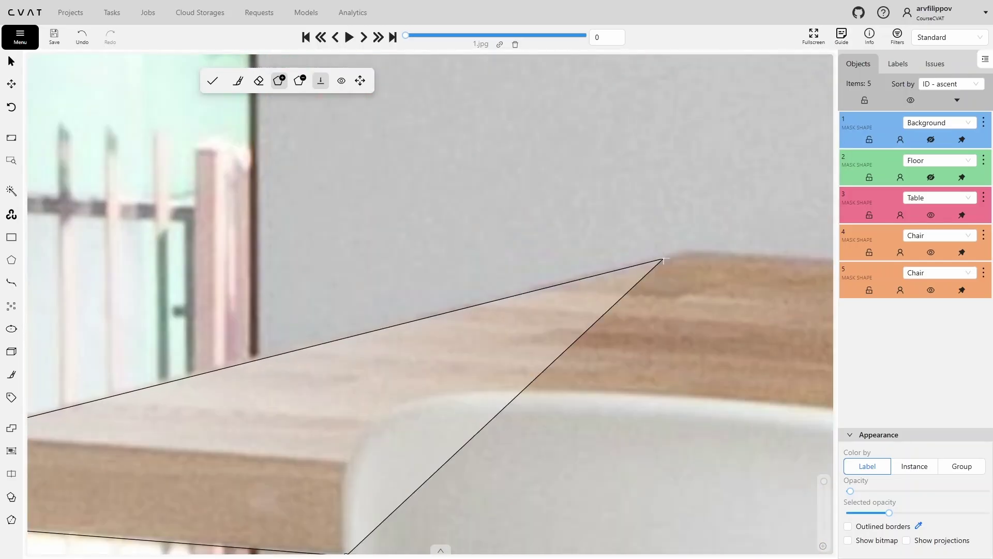
click(661, 259)
drag(724, 269, 111, 241)
click(668, 266)
scroll(668, 266, down, 4)
drag(667, 266, 254, 264)
drag(776, 321, 223, 292)
scroll(709, 297, up, 5)
click(710, 297)
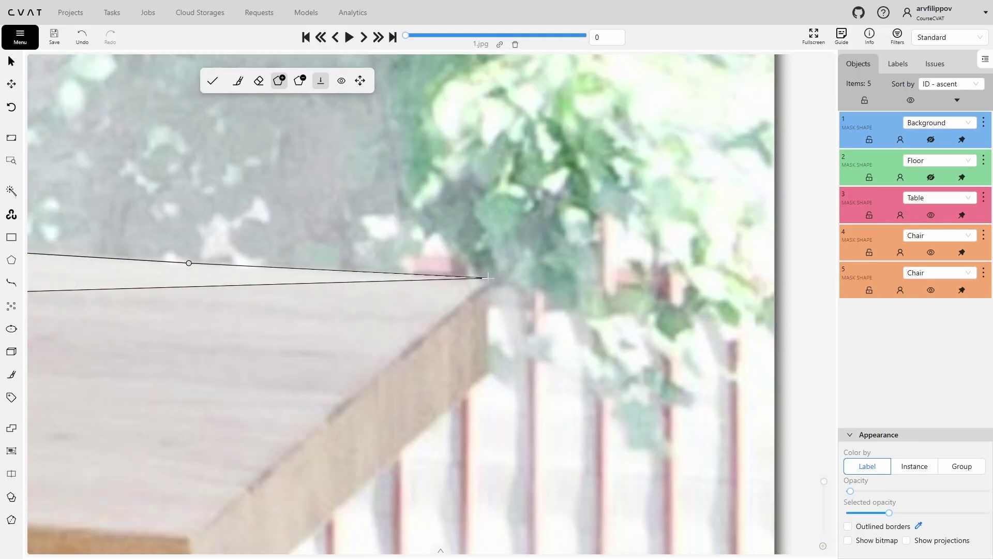
Trace the tabletop's right end and close the polygon along its lower front edge, straight across both front chair backs.
drag(490, 375, 674, 99)
click(375, 373)
scroll(375, 372, down, 4)
drag(375, 373, 685, 311)
scroll(538, 305, up, 3)
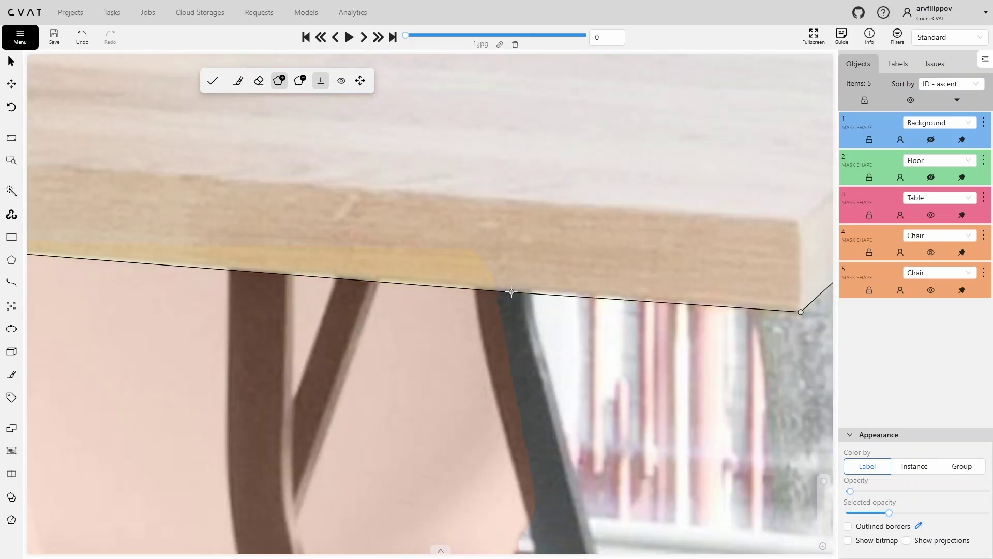
scroll(510, 290, down, 5)
drag(78, 269, 807, 301)
scroll(599, 262, up, 2)
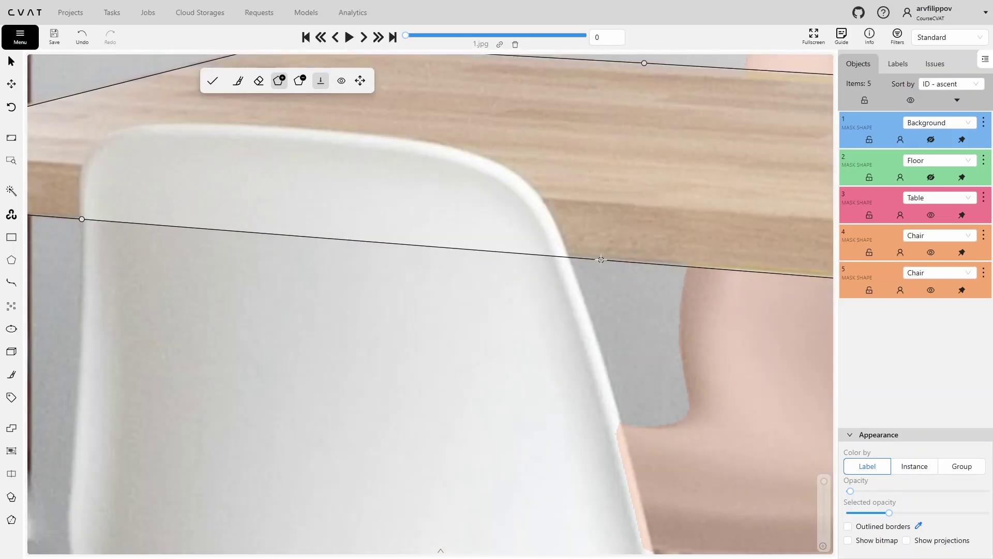
scroll(601, 259, down, 4)
Outline the slanted upper part of the right trestle's rear leg, between the tabletop and the front leg.
scroll(399, 259, up, 5)
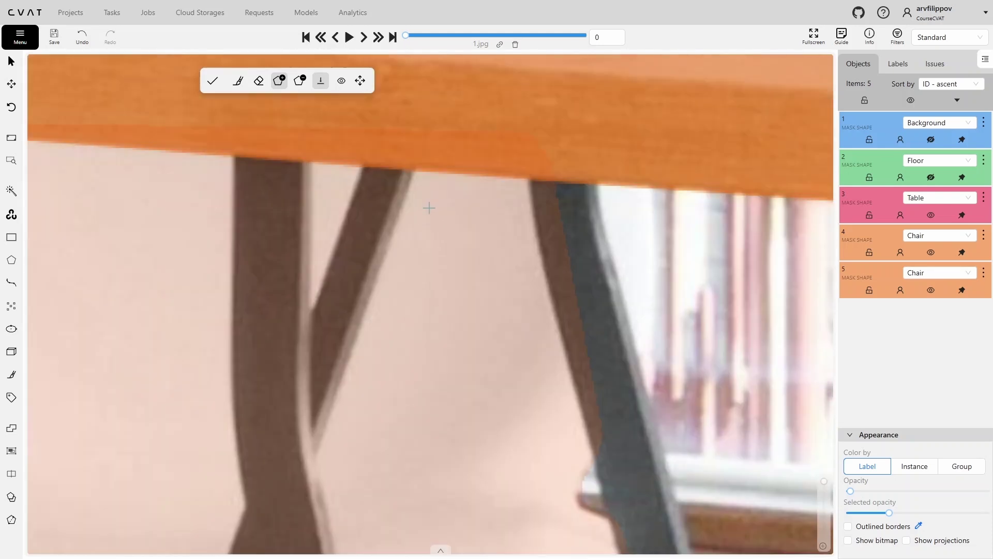
drag(317, 459, 377, 424)
click(358, 398)
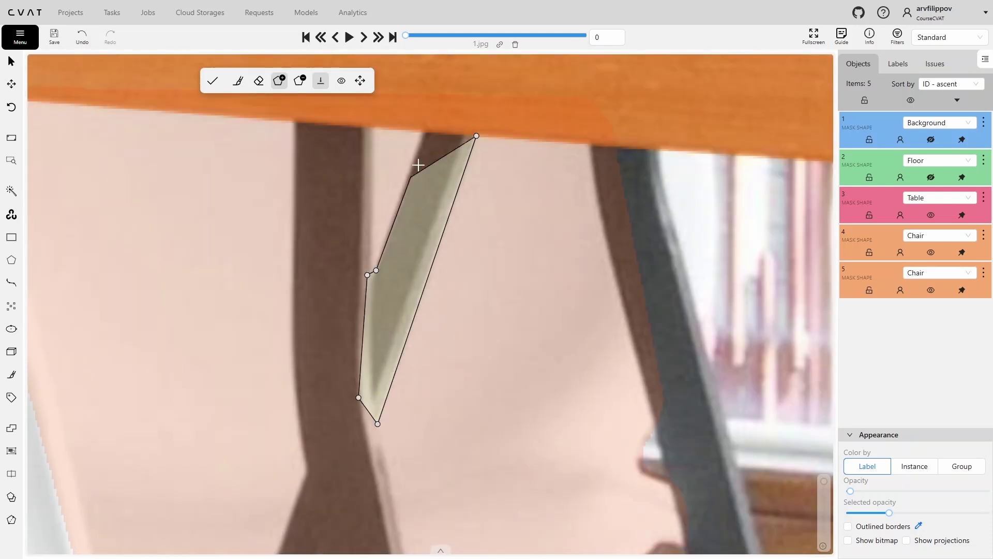
click(423, 133)
key(n)
Trace the right edge of the right trestle's front leg from the tabletop down to its foot.
drag(374, 133, 384, 200)
click(384, 351)
drag(388, 489, 374, 325)
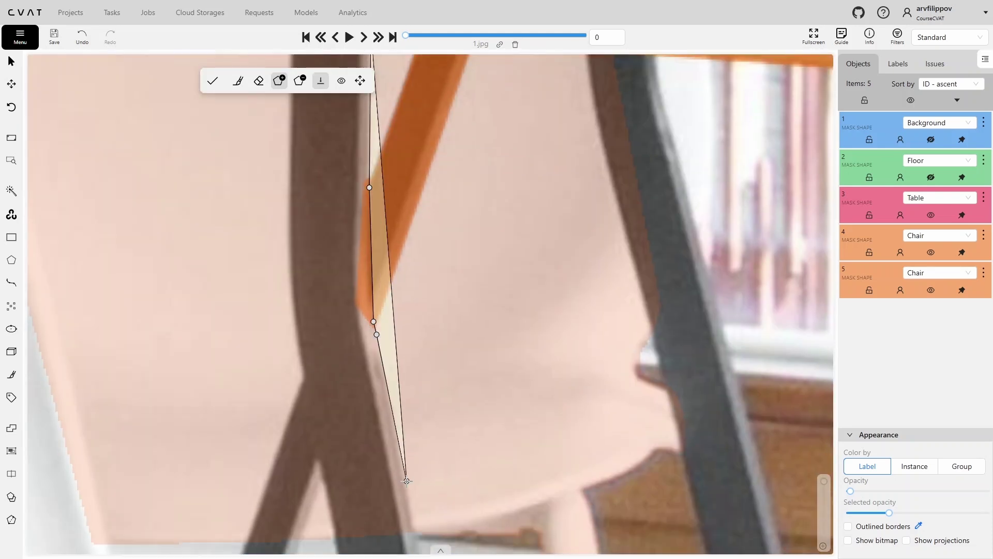
drag(407, 481, 260, 237)
drag(321, 524, 260, 212)
scroll(259, 213, down, 2)
drag(299, 469, 395, 355)
click(395, 355)
scroll(394, 355, up, 2)
drag(429, 479, 300, 184)
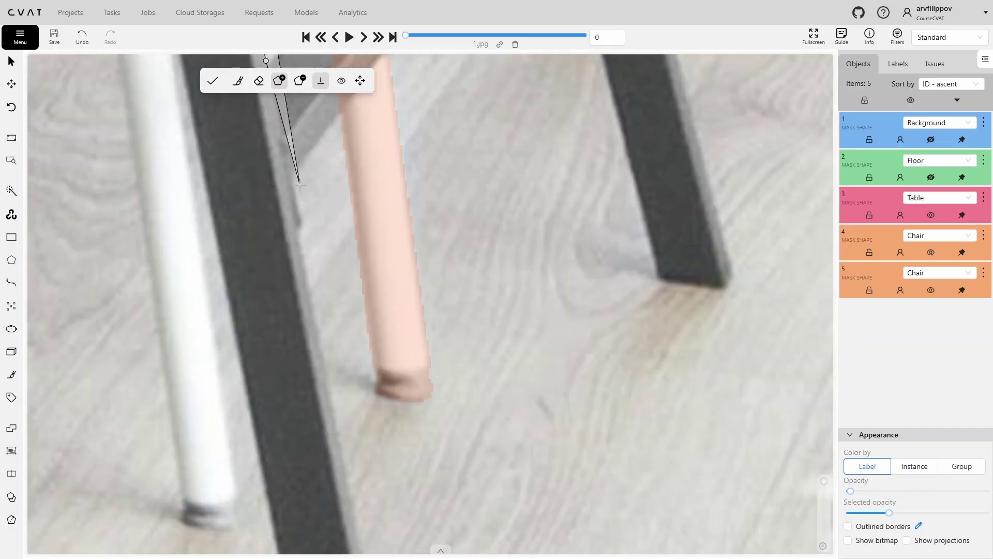
drag(362, 523, 270, 283)
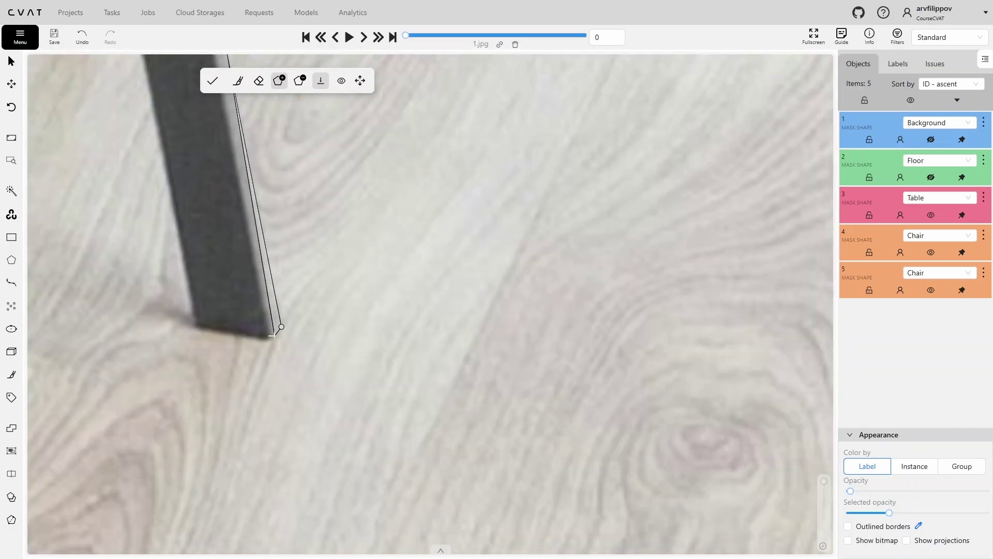
Round the front leg's foot and close its polygon up the left edge to the tabletop.
scroll(271, 336, down, 3)
scroll(328, 250, up, 6)
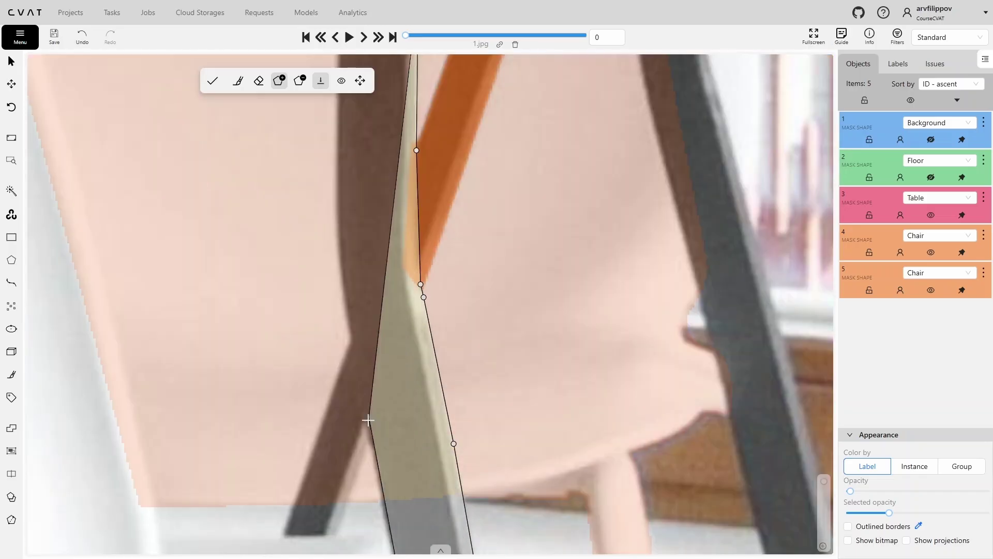
drag(336, 188, 379, 506)
double_click(379, 310)
scroll(379, 310, down, 4)
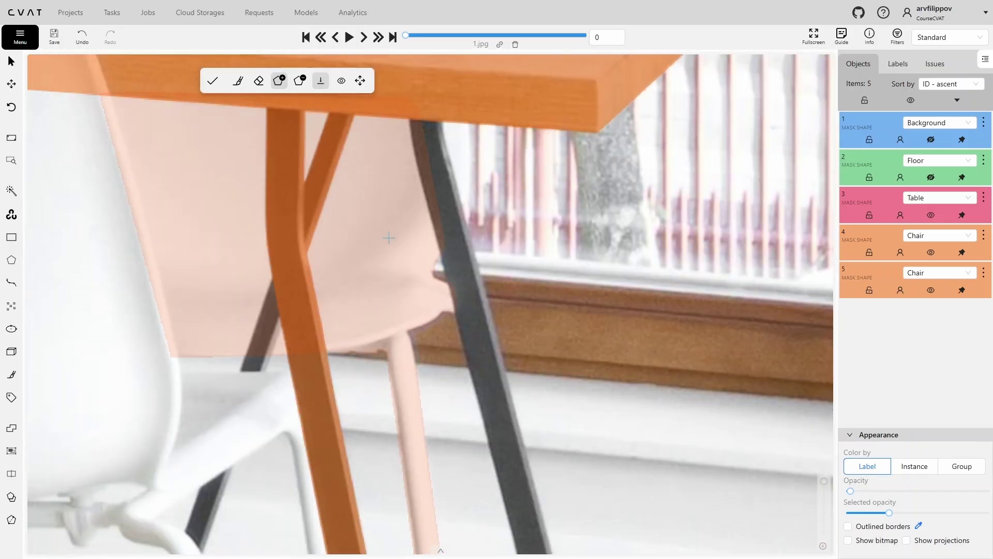
Outline the short piece of the crossing table leg between the front leg and the front right chair's seat.
scroll(284, 306, up, 4)
click(278, 319)
click(236, 436)
click(185, 430)
double_click(252, 238)
scroll(254, 243, down, 4)
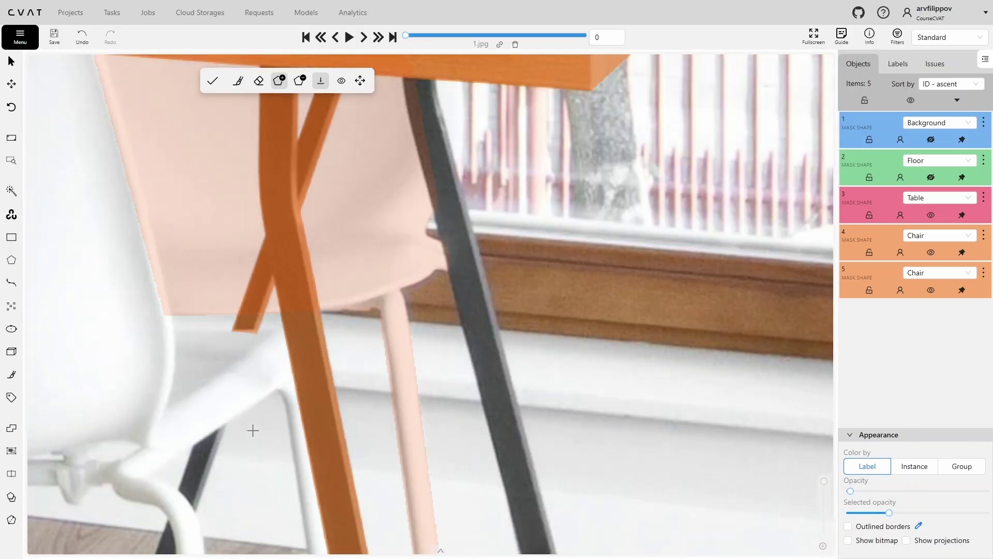
Trace the crossing table leg below the front right chair's seat and around its horizontal crossbar up to the chair leg.
scroll(155, 527, up, 4)
click(381, 188)
drag(275, 523, 357, 276)
click(356, 275)
click(697, 327)
click(700, 384)
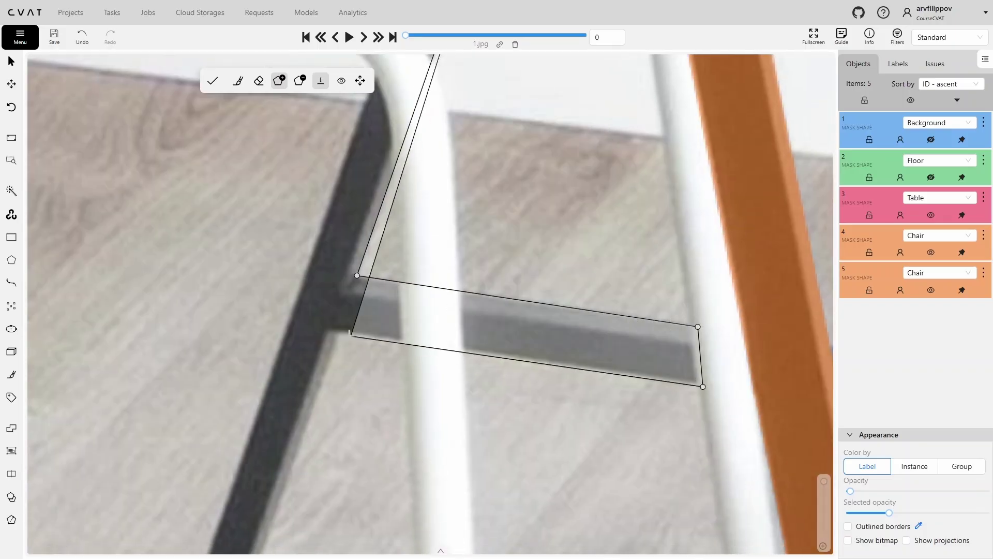
click(336, 332)
Continue the crossing leg's polygon around its foot and close it back up the left edge.
scroll(337, 333, down, 4)
drag(274, 523, 425, 277)
scroll(425, 277, up, 7)
click(437, 330)
click(406, 356)
click(328, 340)
scroll(393, 250, down, 3)
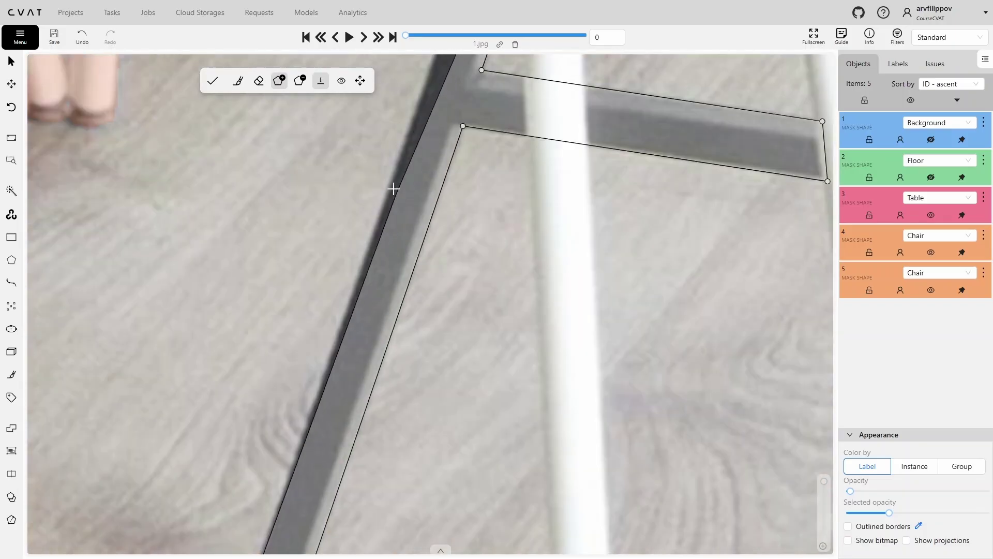
scroll(459, 330, up, 6)
scroll(458, 330, down, 3)
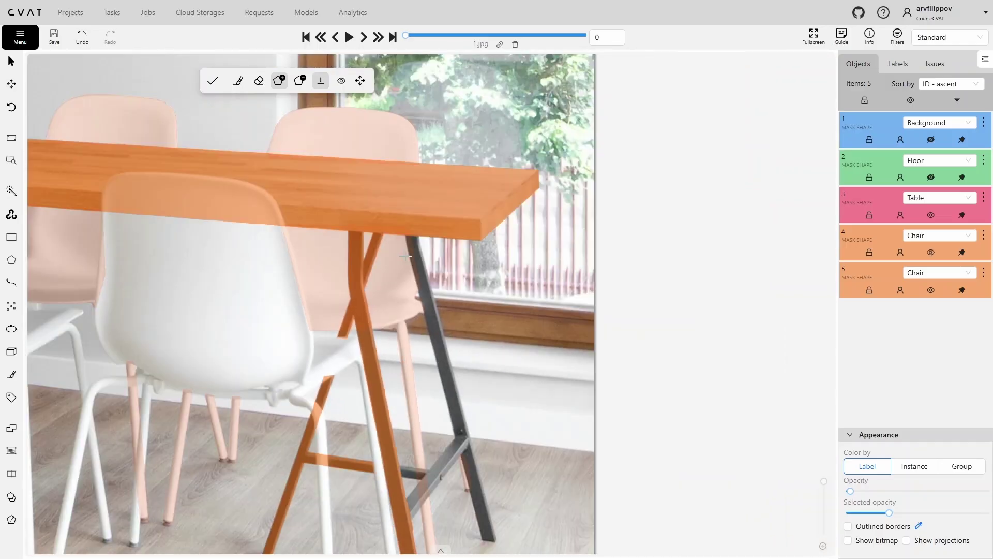
Trace the left edge of the rightmost table leg from the tabletop down to the slanted crossbar joint.
scroll(383, 139, up, 6)
click(382, 139)
click(390, 204)
click(433, 373)
scroll(462, 462, down, 5)
scroll(357, 436, up, 6)
click(356, 451)
click(359, 473)
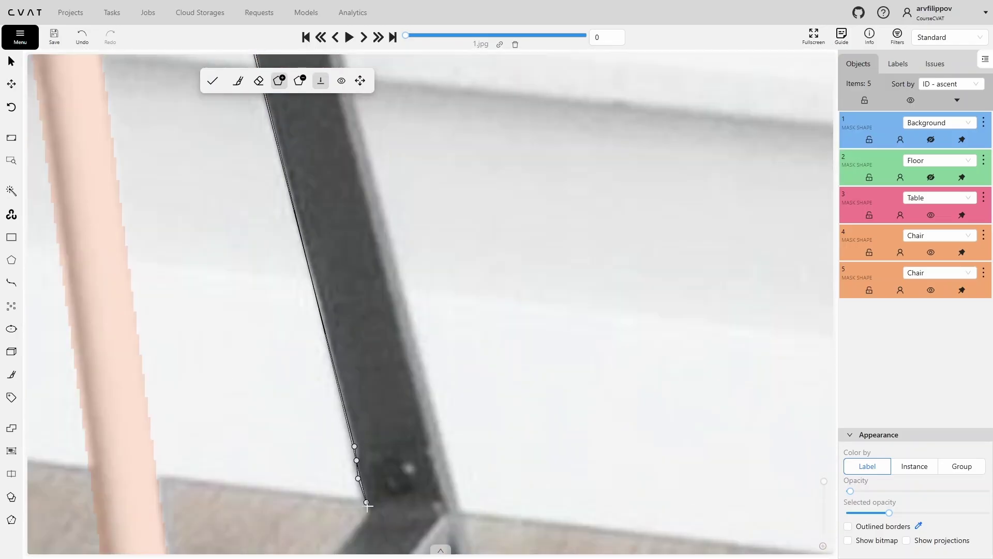
click(366, 505)
Trace the slanted crossbar and the horizontal crossbar stub back to the front table leg, across the rear right chair's leg.
scroll(366, 506, down, 4)
drag(366, 505, 539, 181)
scroll(386, 442, up, 4)
click(483, 210)
click(256, 177)
click(272, 263)
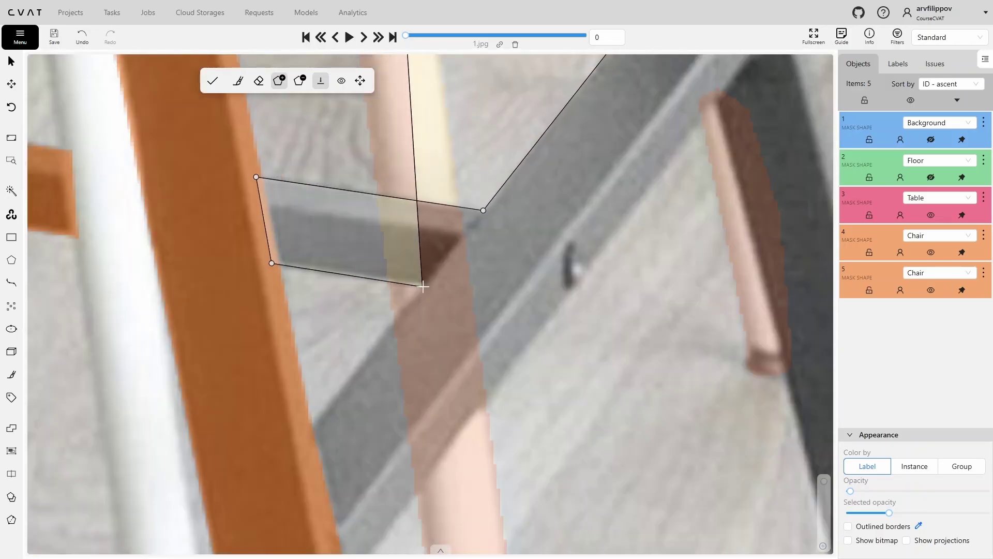
click(423, 286)
drag(303, 428, 348, 352)
click(349, 356)
click(392, 516)
drag(535, 300, 392, 405)
scroll(393, 406, down, 2)
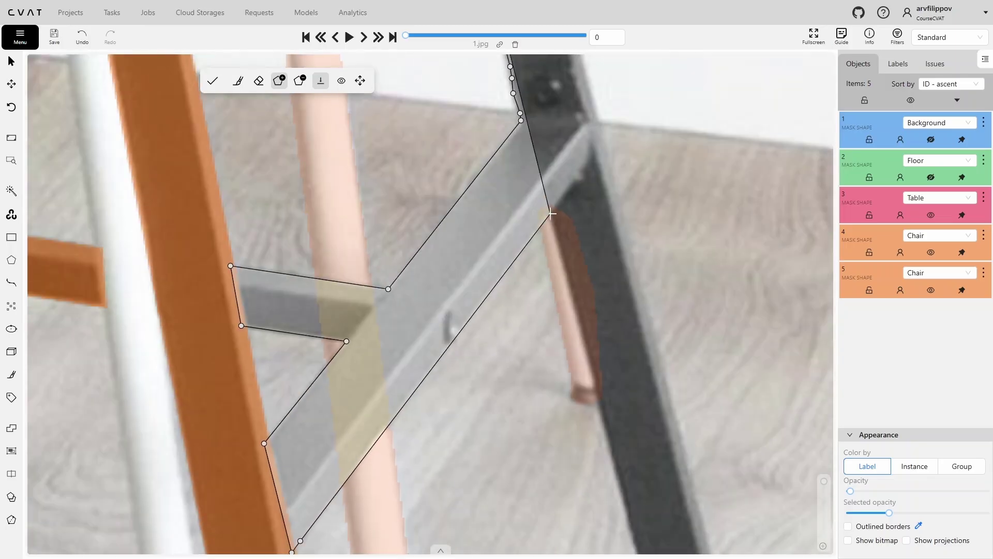
Trace the rightmost table leg below the crossbar, around its foot and up its outer edge, and close the polygon.
click(552, 216)
drag(588, 418, 364, 157)
scroll(437, 366, up, 2)
click(431, 374)
click(440, 379)
click(526, 384)
scroll(525, 384, down, 3)
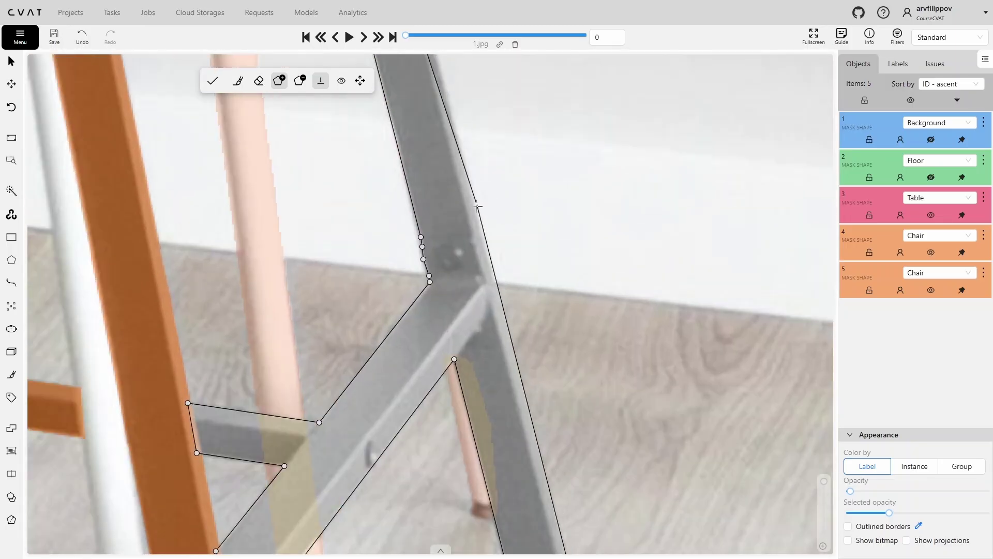
scroll(478, 201, up, 6)
click(462, 132)
key(n)
scroll(525, 159, down, 10)
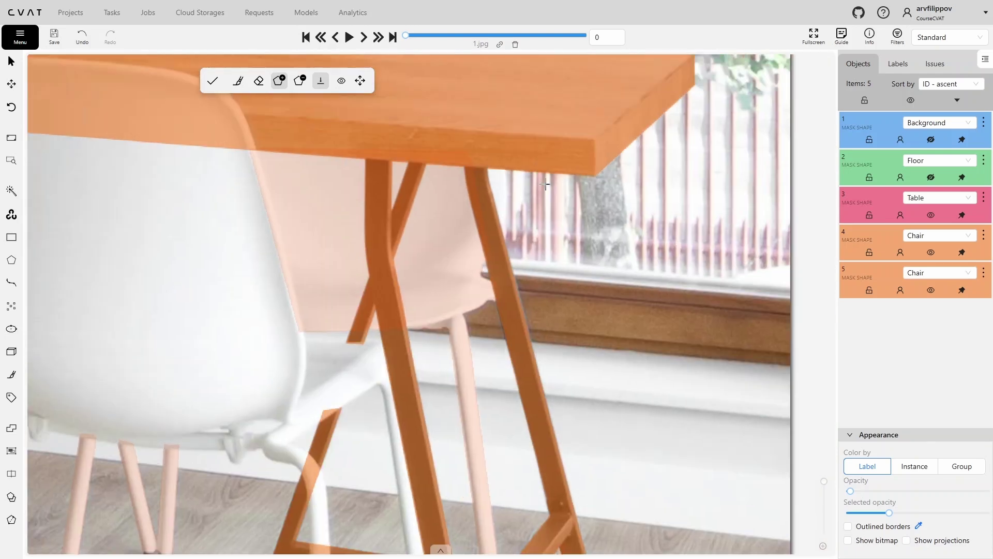
Finish editing the table mask and hide the table mask and both chair masks.
drag(299, 155, 487, 233)
key(n)
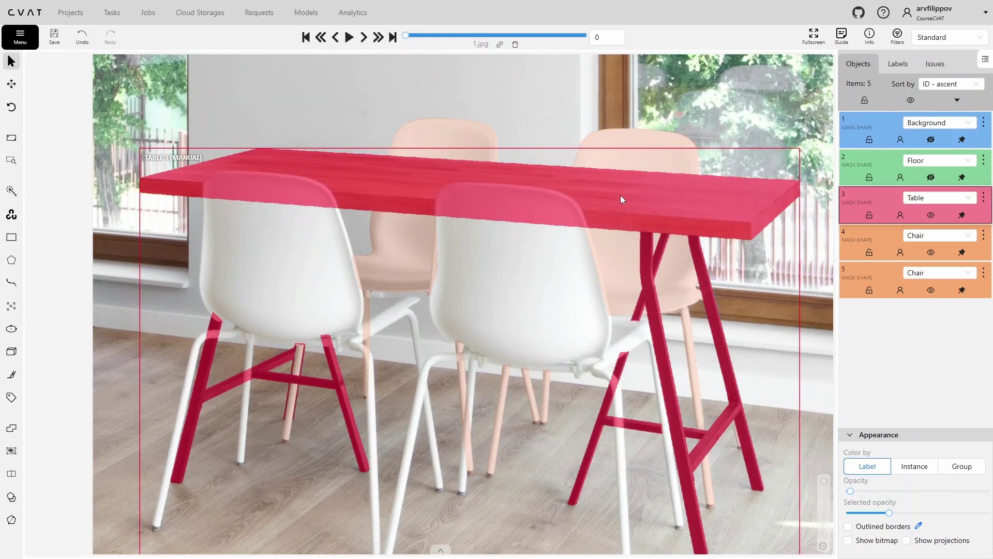
key(h)
key(h)
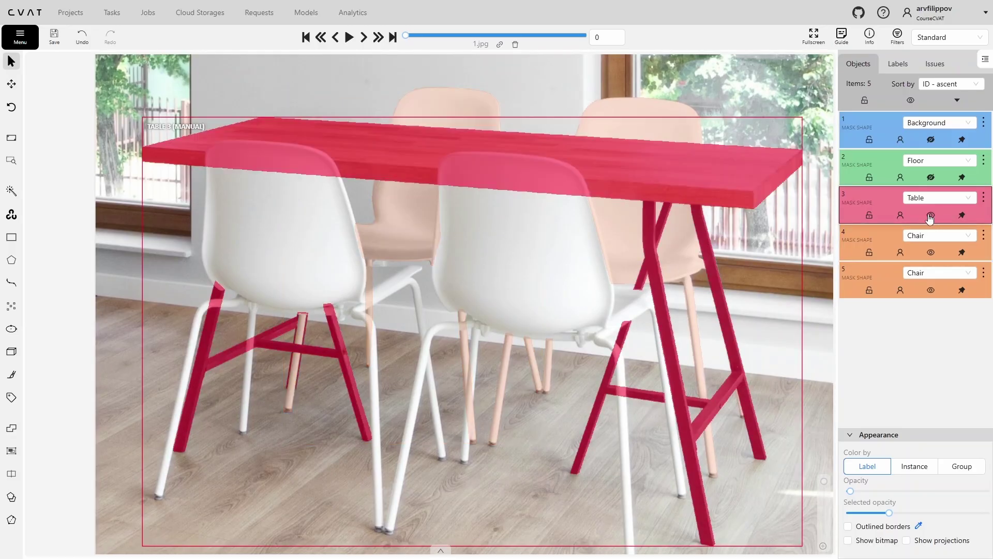
click(931, 216)
click(930, 252)
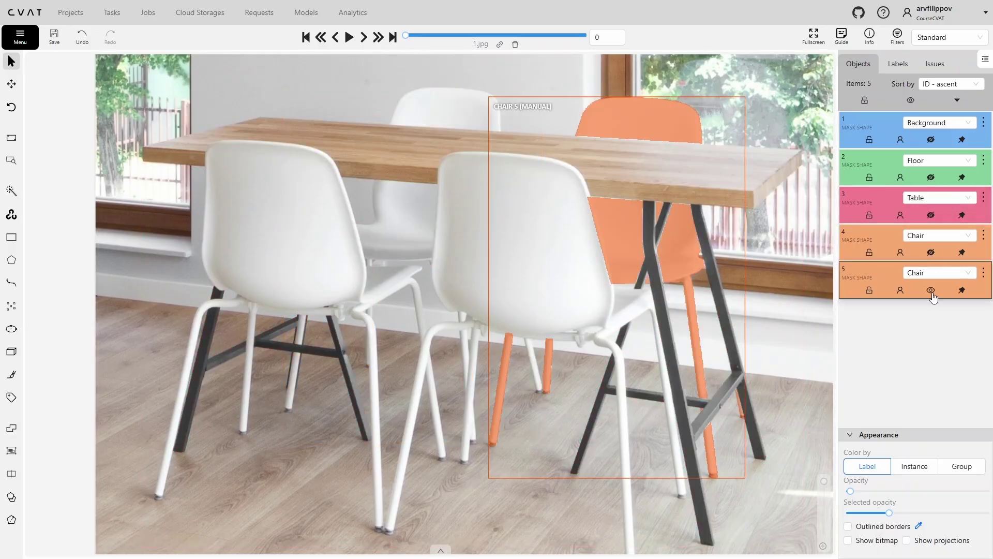
click(931, 291)
Start a new polygon-drawn Chair mask at the front left chair and trace around its near left leg's foot.
scroll(423, 317, up, 1)
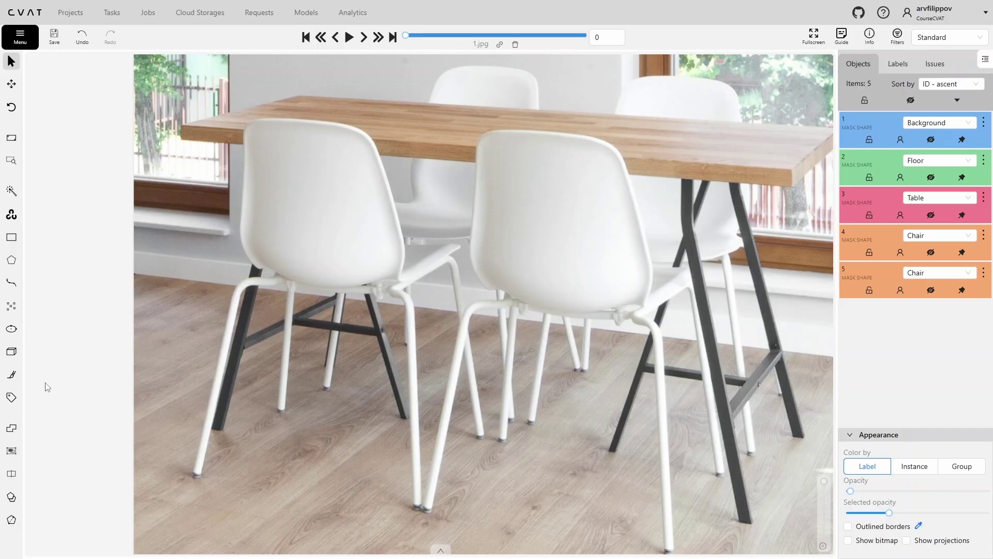
mouse_move(7, 382)
click(96, 402)
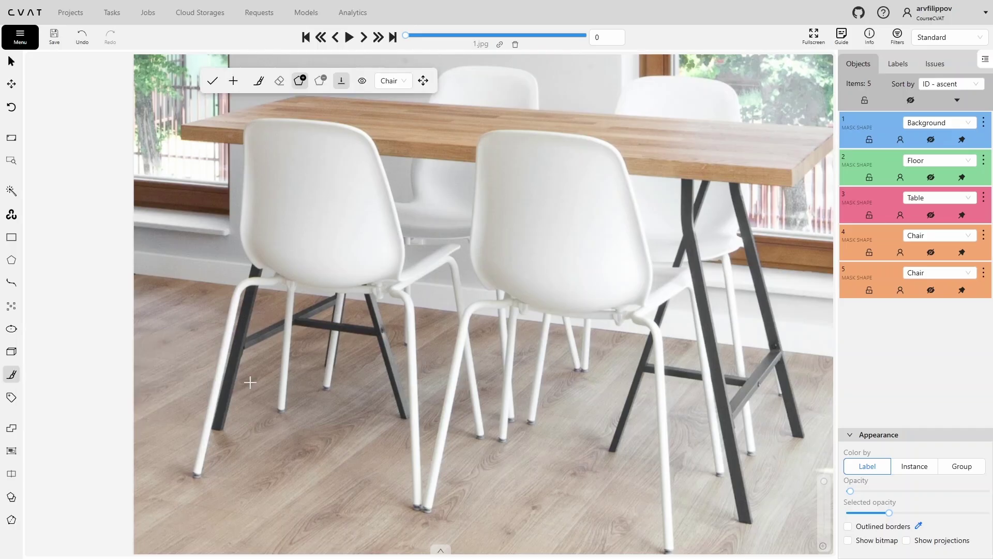
scroll(211, 467, up, 5)
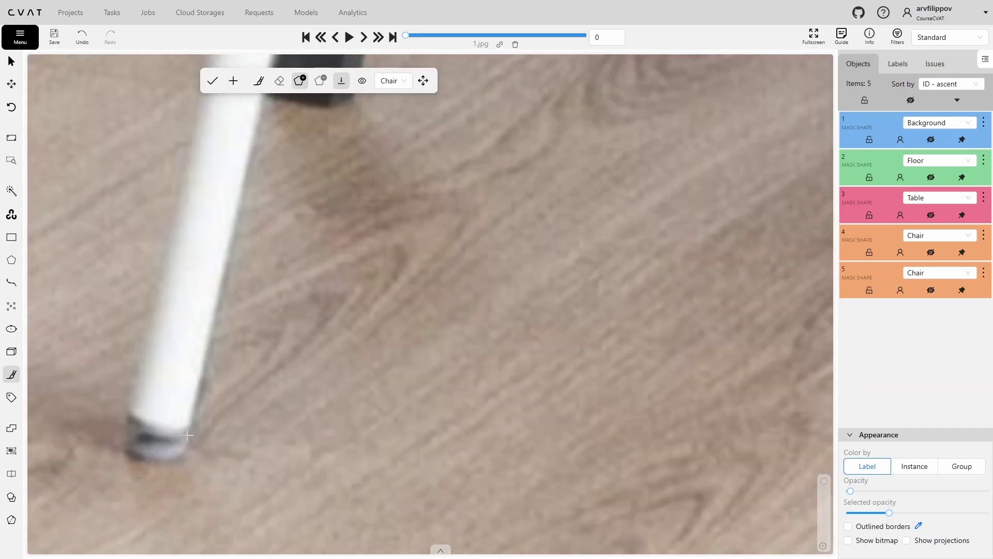
scroll(125, 410, down, 4)
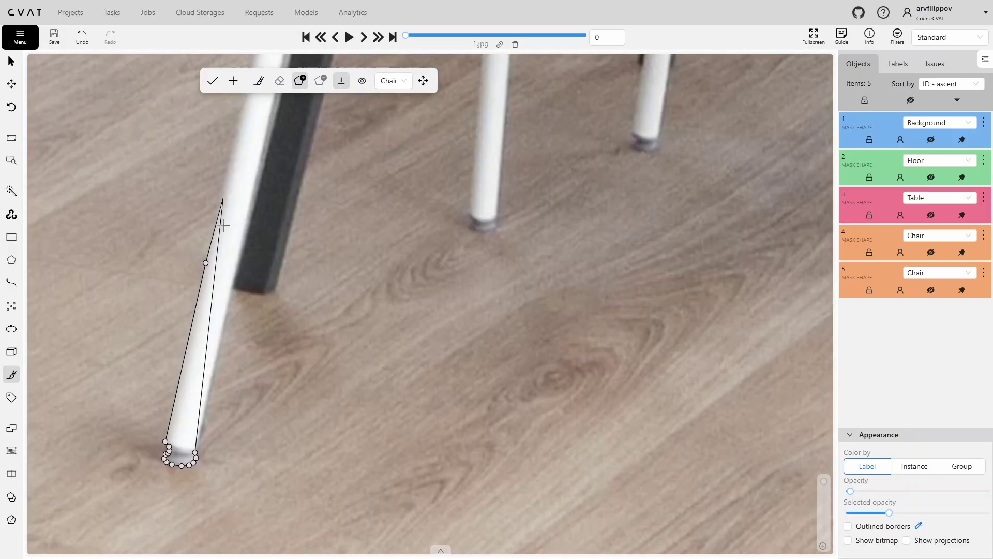
Trace the near left leg's outer edge, its bend under the seat and the lower left curve of the front left chair's backrest.
scroll(243, 395, up, 5)
mouse_move(262, 335)
mouse_down()
mouse_move(354, 261)
mouse_move(476, 259)
mouse_move(473, 202)
mouse_move(392, 198)
mouse_move(536, 481)
mouse_up()
scroll(536, 481, up, 2)
click(479, 405)
click(442, 328)
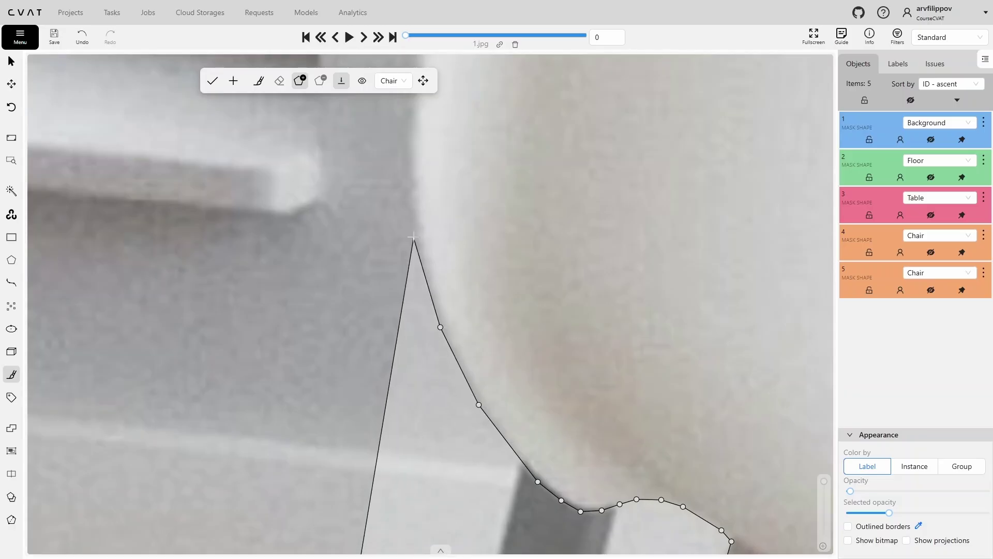
Trace the left edge of the front left chair's backrest up to the tabletop.
drag(415, 239, 439, 543)
click(430, 499)
click(426, 432)
drag(420, 104, 428, 469)
click(427, 469)
click(423, 274)
scroll(423, 274, up, 1)
click(426, 185)
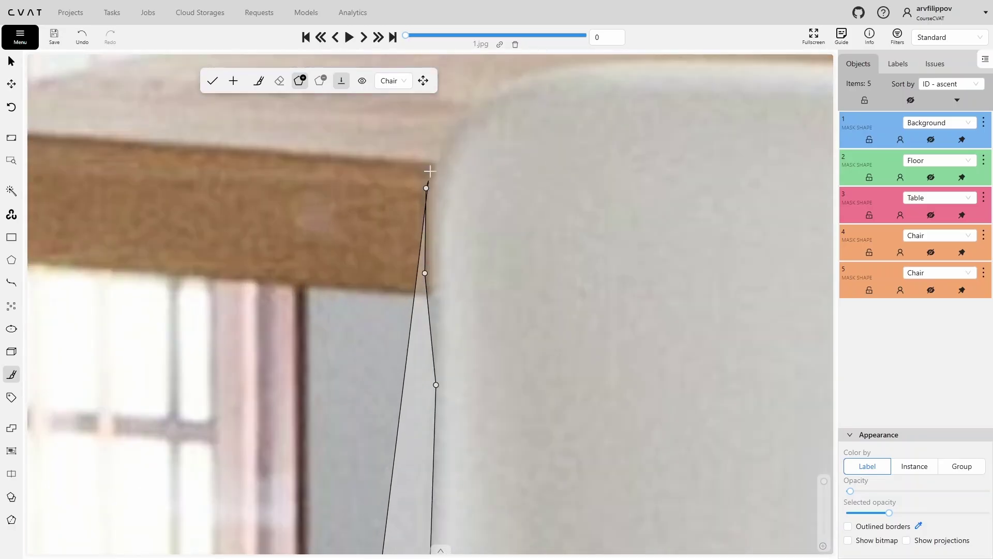
Trace the top edge and both upper corners of the front left chair's backrest.
click(465, 104)
drag(579, 144, 178, 328)
click(177, 252)
click(282, 248)
click(399, 253)
click(551, 259)
drag(716, 299, 220, 253)
click(277, 242)
click(408, 260)
click(501, 288)
click(563, 324)
click(609, 363)
Trace the right edge of the front left chair's backrest down to the seat.
click(456, 424)
drag(457, 452, 299, 151)
click(348, 288)
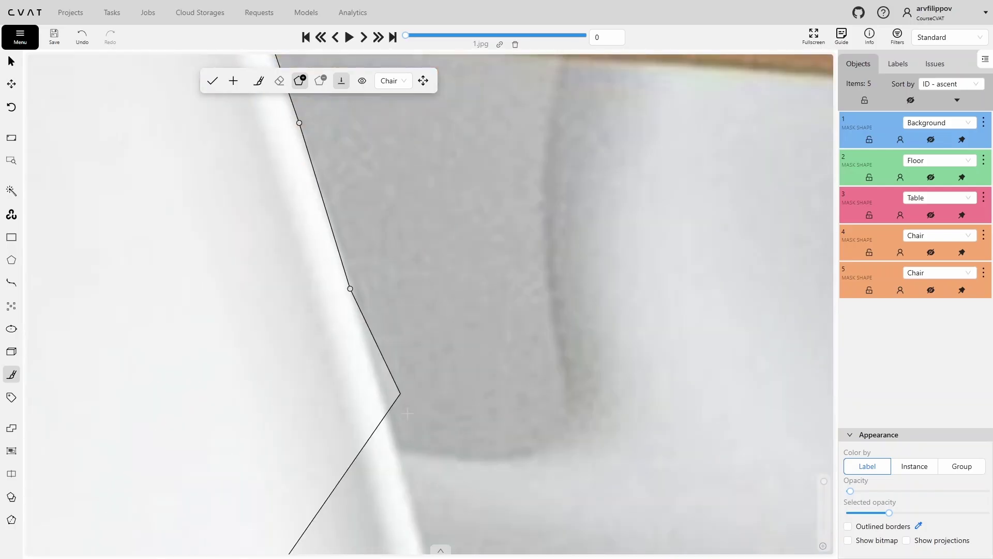
click(398, 455)
drag(399, 455, 278, 150)
scroll(290, 171, down, 2)
scroll(300, 287, up, 2)
click(311, 292)
Trace around the far right corner of the front left chair's seat and onto the far right leg's bend.
mouse_move(312, 303)
mouse_down()
mouse_move(585, 303)
mouse_move(661, 333)
mouse_move(592, 364)
mouse_move(509, 243)
mouse_move(391, 174)
mouse_up()
scroll(522, 264, down, 7)
scroll(392, 173, up, 9)
click(384, 163)
click(403, 182)
click(421, 210)
click(458, 476)
Trace the outer edge of the front left chair's far right leg down to its foot.
drag(459, 476, 381, 226)
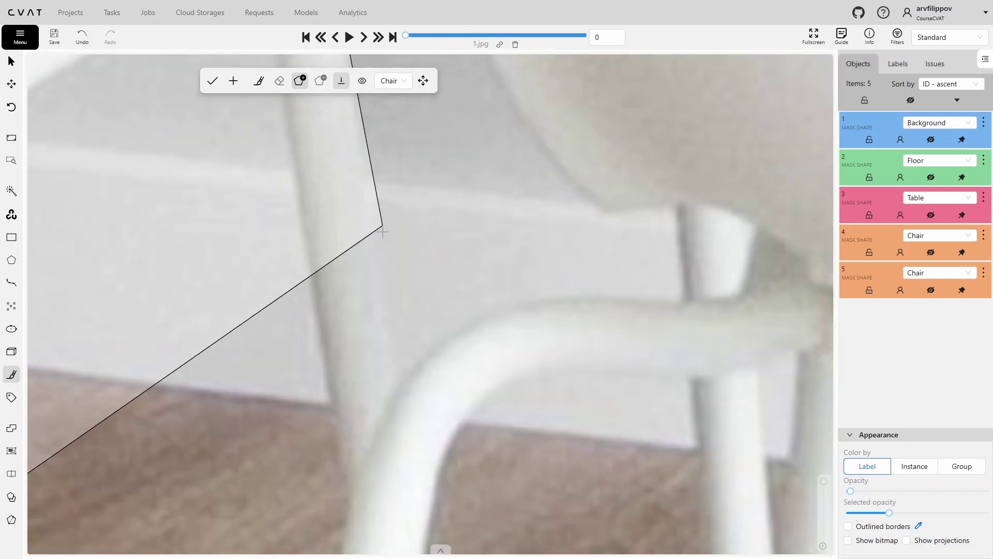
drag(394, 455, 309, 124)
click(369, 413)
drag(368, 412, 263, 101)
scroll(300, 409, down, 2)
click(284, 423)
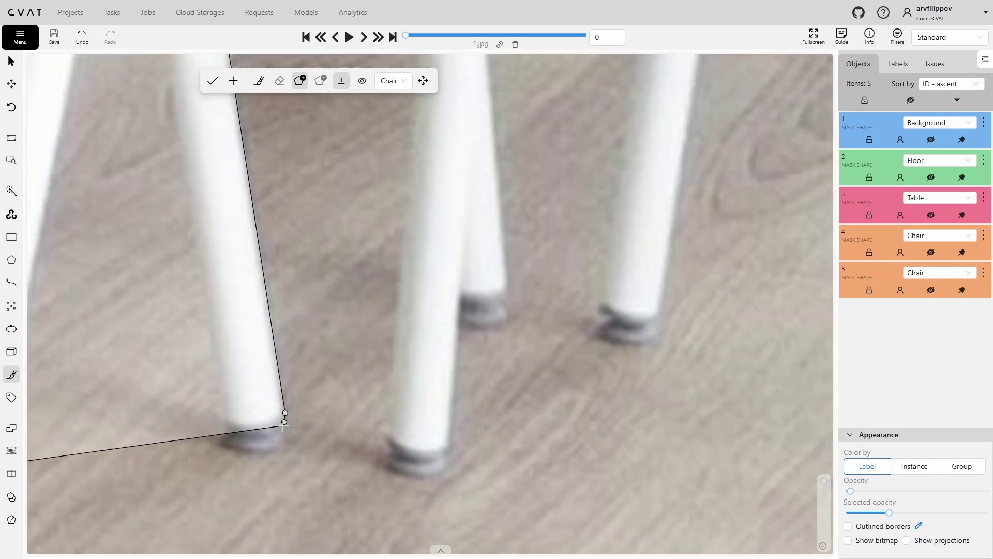
Trace around the far right leg's foot and back up its inner edge.
click(222, 441)
click(222, 427)
click(227, 414)
scroll(194, 225, down, 2)
drag(194, 225, 337, 514)
drag(242, 137, 342, 497)
Trace the inner bend of the far right leg and the seat's underside edge back to the near right leg.
scroll(334, 274, up, 3)
click(379, 364)
click(367, 317)
click(355, 294)
click(334, 282)
click(95, 428)
drag(95, 429, 623, 148)
click(543, 195)
scroll(542, 282, down, 8)
scroll(545, 274, up, 3)
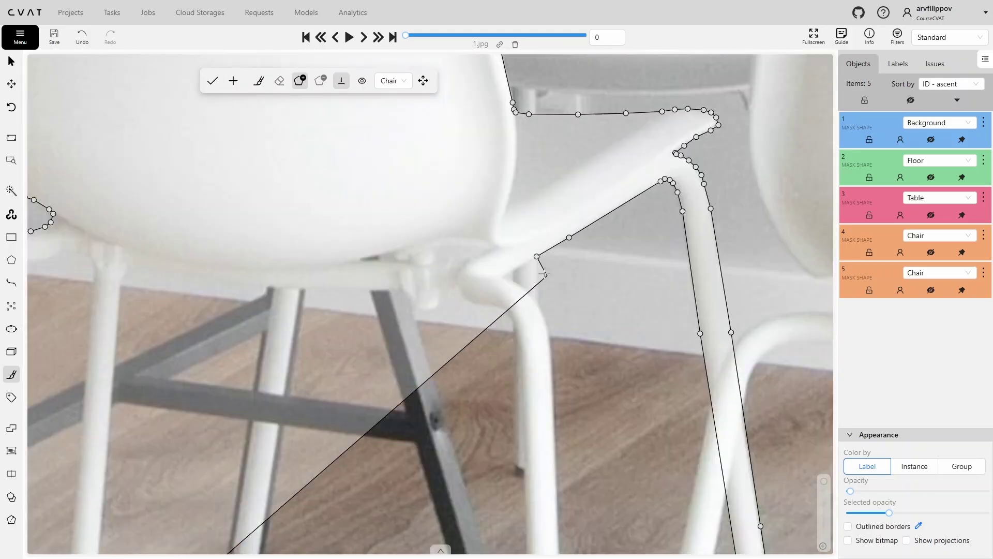
Remove the misplaced point and trace the outer bend of the front left chair's near right leg.
scroll(531, 270, up, 4)
right_click(496, 276)
click(478, 282)
click(509, 296)
click(541, 325)
click(574, 389)
click(581, 433)
mouse_move(583, 482)
mouse_down()
mouse_move(531, 325)
mouse_move(395, 62)
mouse_up()
Trace the near right leg's outer edge down to the floor and around its foot.
scroll(396, 62, down, 4)
drag(412, 466, 367, 186)
scroll(371, 453, up, 4)
click(375, 470)
click(371, 482)
click(360, 488)
mouse_move(355, 493)
mouse_down()
mouse_move(313, 327)
mouse_move(325, 341)
mouse_move(234, 342)
mouse_move(237, 239)
mouse_up()
scroll(313, 327, down, 1)
scroll(313, 327, up, 2)
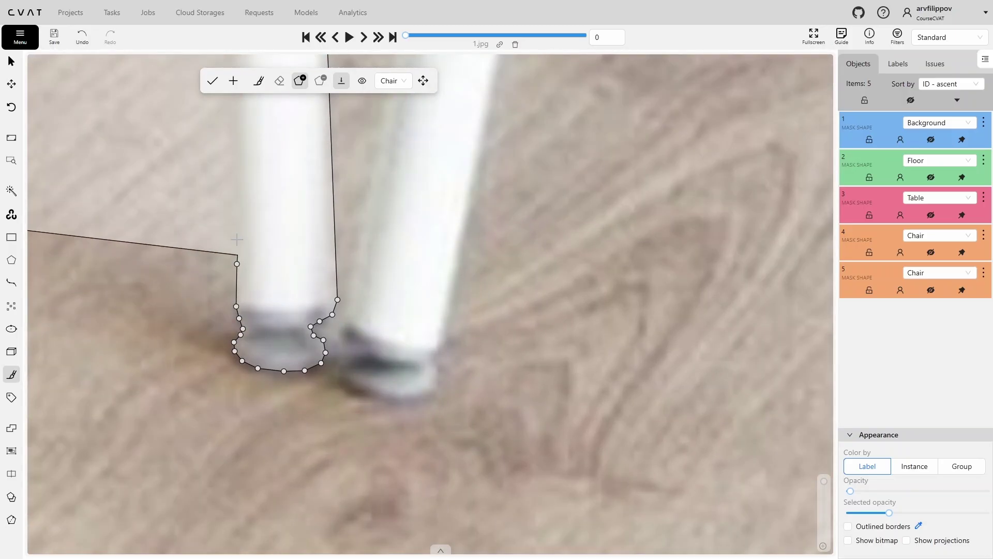
Trace the near right leg's inner edge up through its bend beneath the seat.
scroll(236, 239, down, 3)
scroll(328, 239, up, 4)
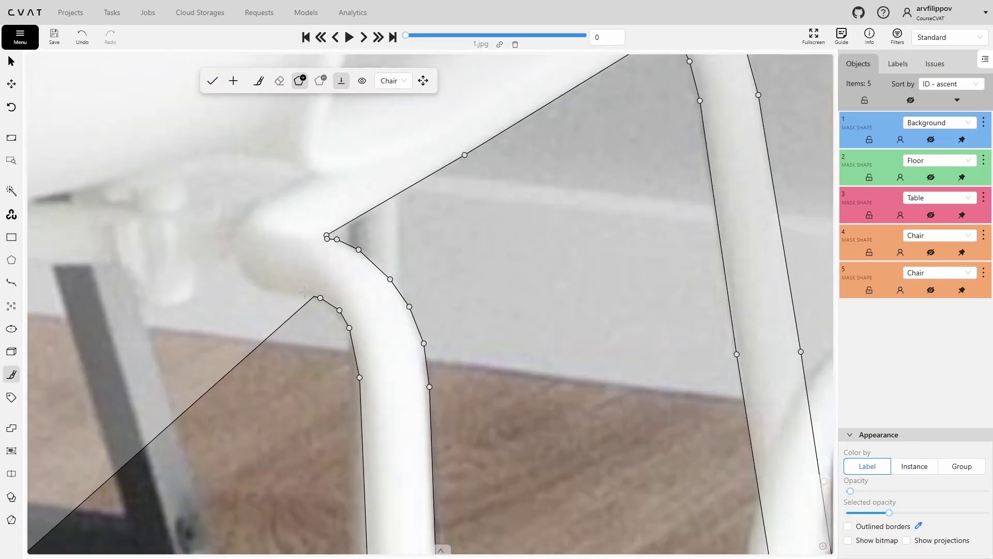
click(281, 293)
click(262, 285)
click(243, 276)
Reduce the selected opacity to zero and trace the bracket and small gaps under the front left chair's seat.
drag(288, 316, 473, 288)
scroll(473, 288, down, 6)
click(850, 513)
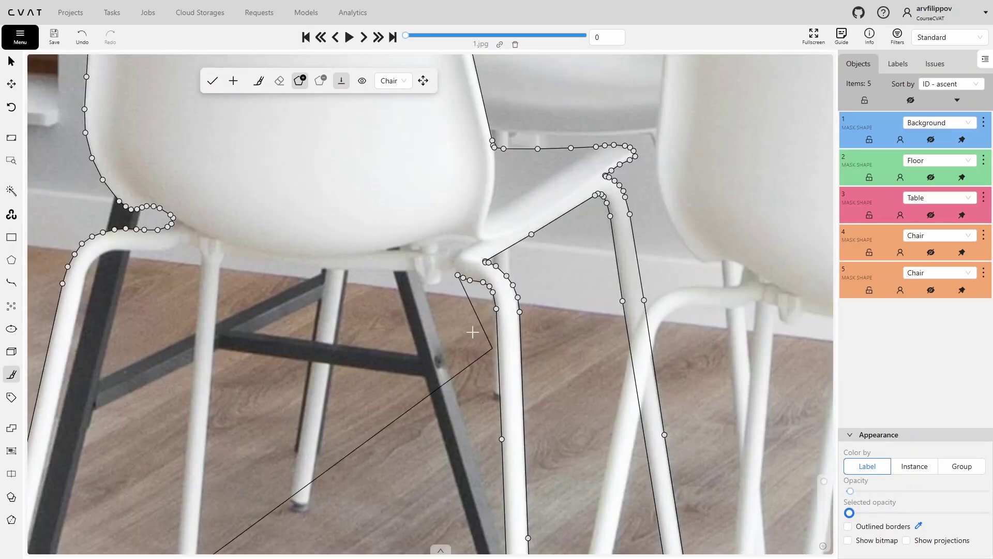
scroll(455, 276, up, 3)
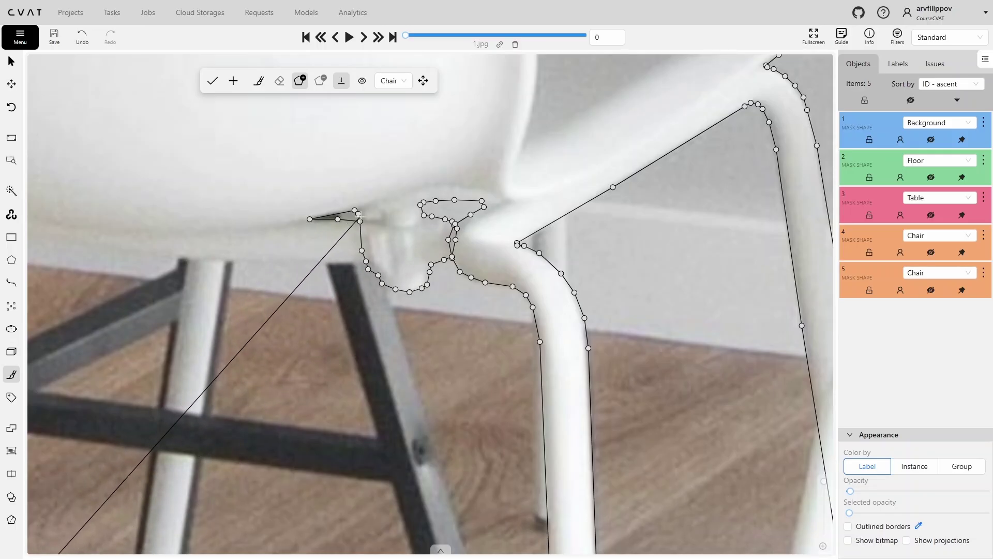
Trace the front left chair's seat underside to the far left leg and start down that leg's right edge.
click(226, 263)
scroll(227, 262, down, 6)
drag(227, 262, 520, 259)
scroll(520, 259, up, 6)
click(453, 244)
scroll(313, 275, down, 5)
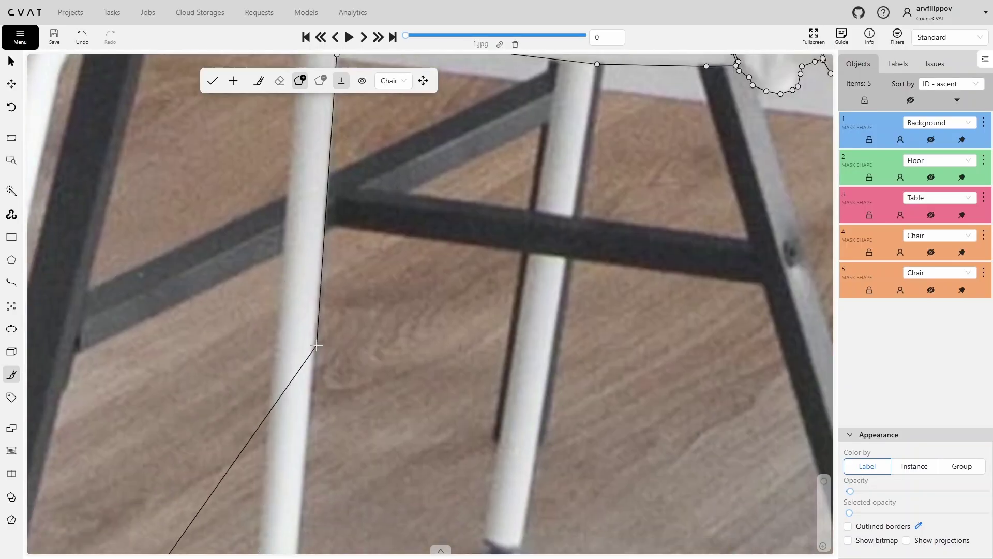
Trace around the far left leg's foot and up its left edge to the seat frame.
scroll(204, 500, up, 8)
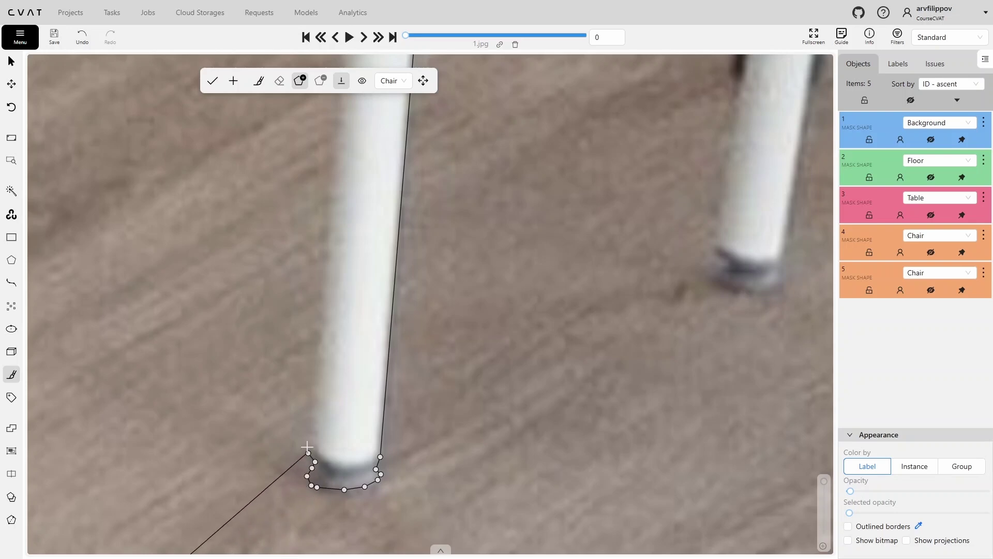
scroll(306, 446, down, 5)
scroll(326, 300, up, 5)
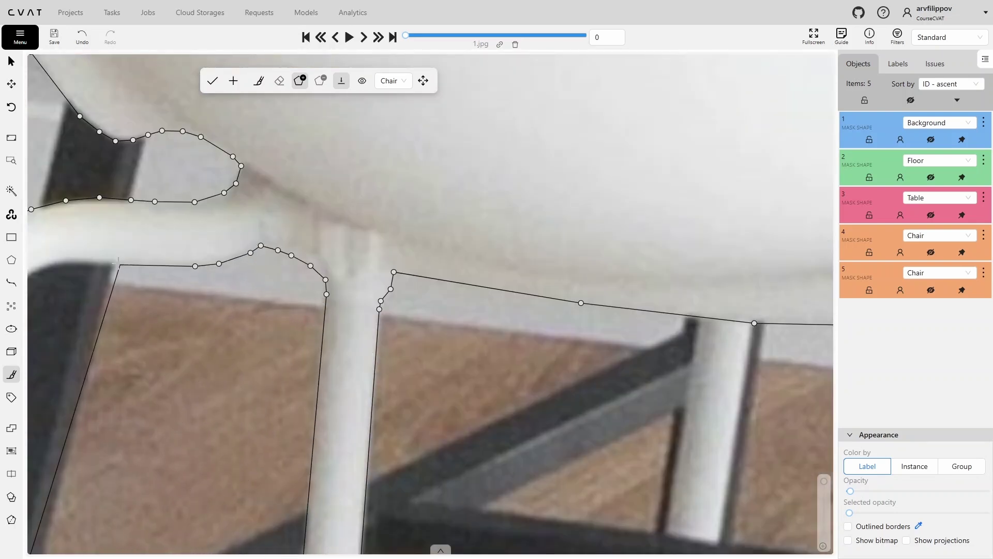
Trace the seat frame's lower edge and the near left leg's inner edge down to its foot, and close the polygon.
click(118, 264)
click(83, 263)
click(65, 264)
drag(40, 270, 534, 217)
click(475, 282)
scroll(474, 282, down, 5)
scroll(357, 453, up, 8)
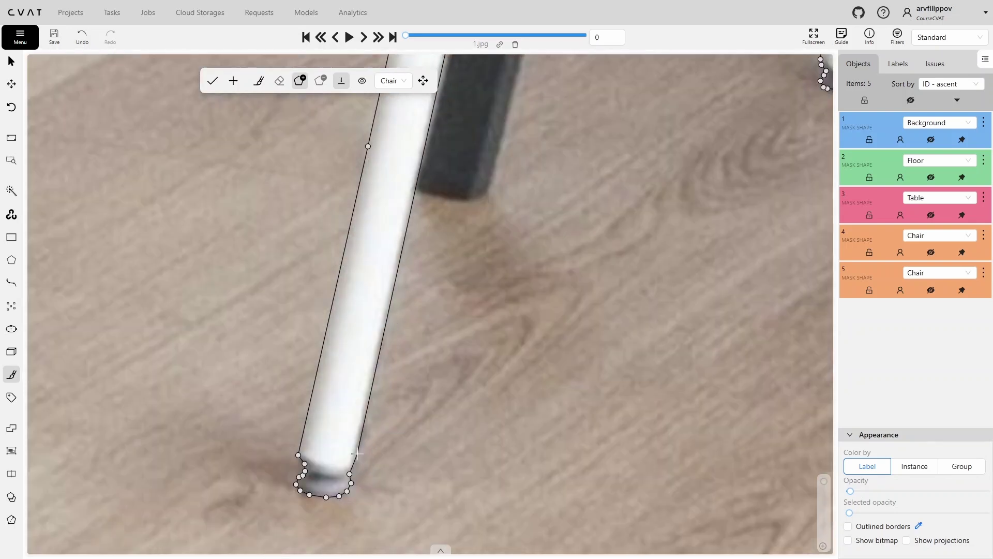
scroll(352, 467, down, 8)
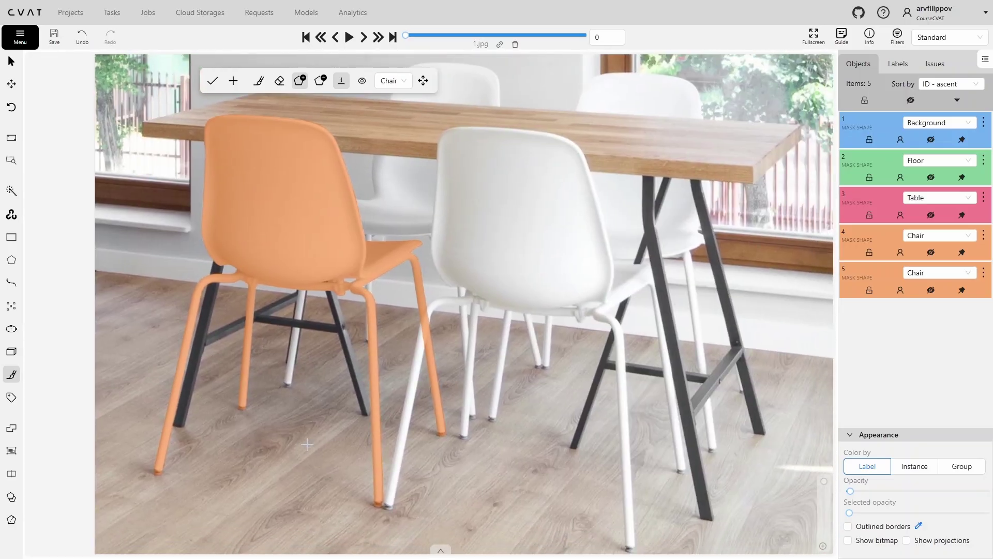
Check the mask's edges under the seat, finish the front left chair mask and hide it.
drag(307, 444, 309, 427)
scroll(329, 269, up, 9)
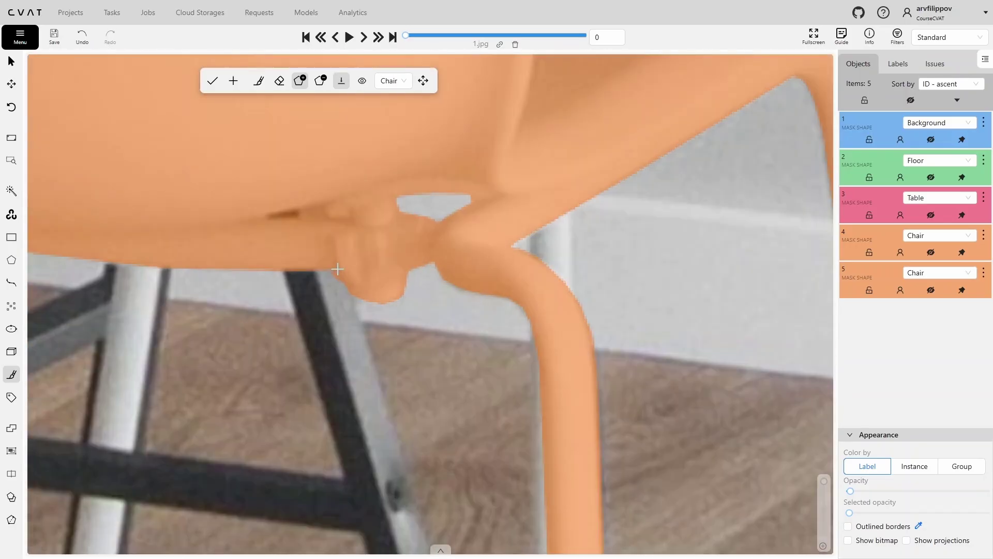
key(n)
double_click(312, 516)
drag(455, 407, 425, 365)
key(h)
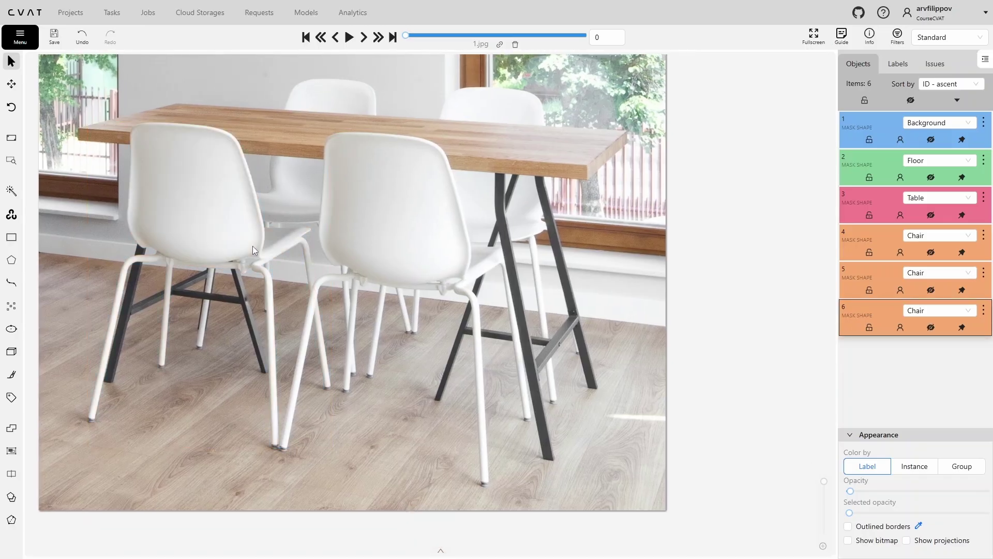
Start a Chair mask for the front right chair and trace its near left leg's foot and outer edge.
drag(304, 422, 320, 410)
scroll(301, 430, up, 13)
key(n)
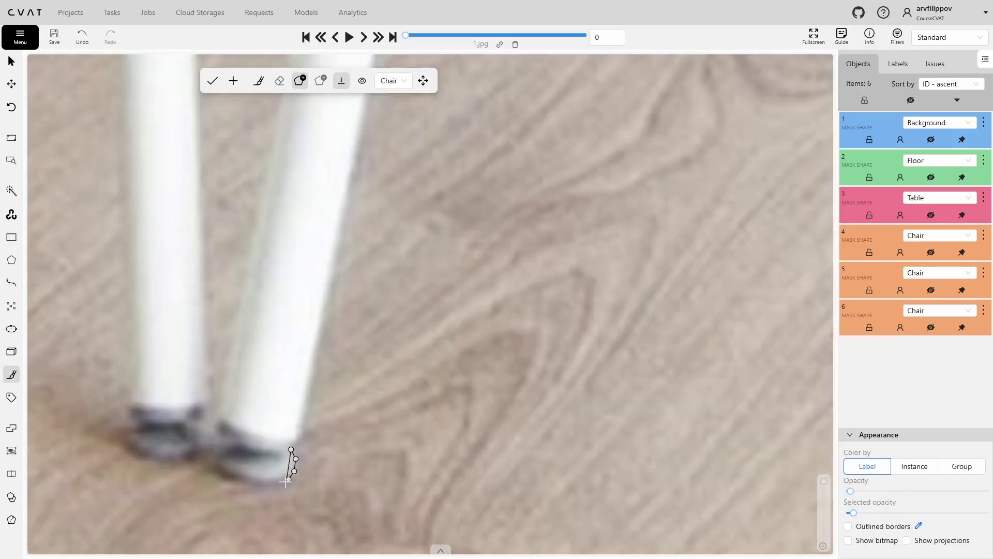
click(267, 174)
drag(338, 90, 305, 491)
scroll(331, 124, down, 3)
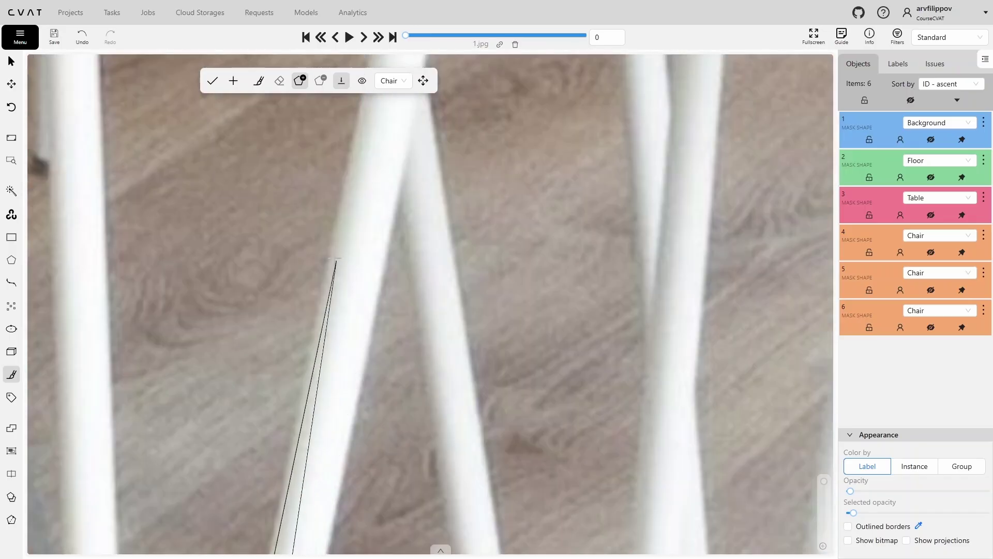
click(337, 262)
Trace the near left leg's upper bend and the top edge of the seat frame on the front right chair.
drag(383, 114, 329, 450)
click(526, 310)
drag(535, 308, 382, 353)
scroll(382, 353, up, 1)
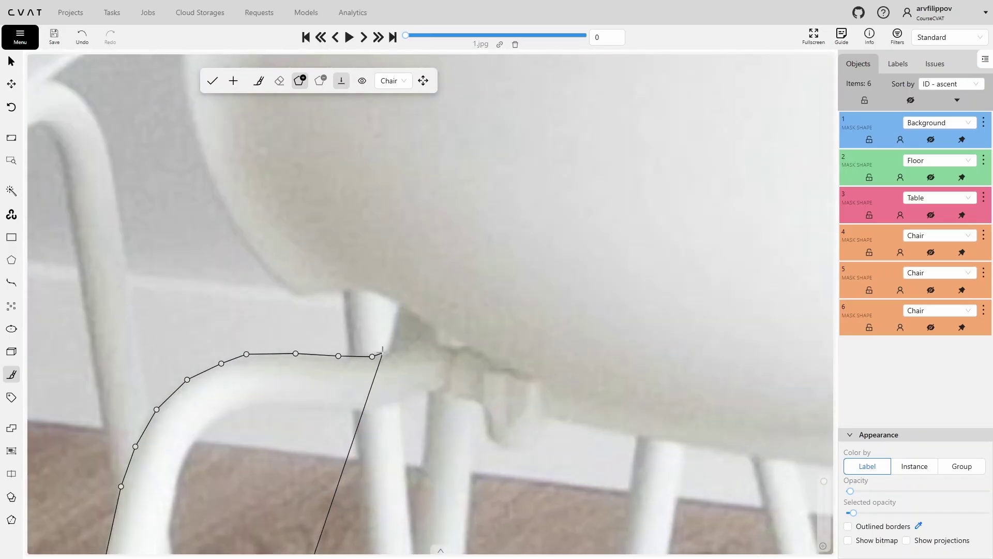
Trace the left edge of the front right chair's backrest up to the tabletop.
click(203, 174)
drag(171, 80, 288, 442)
click(281, 352)
mouse_move(304, 145)
mouse_down()
mouse_move(295, 388)
mouse_move(268, 457)
mouse_up()
click(269, 457)
click(277, 305)
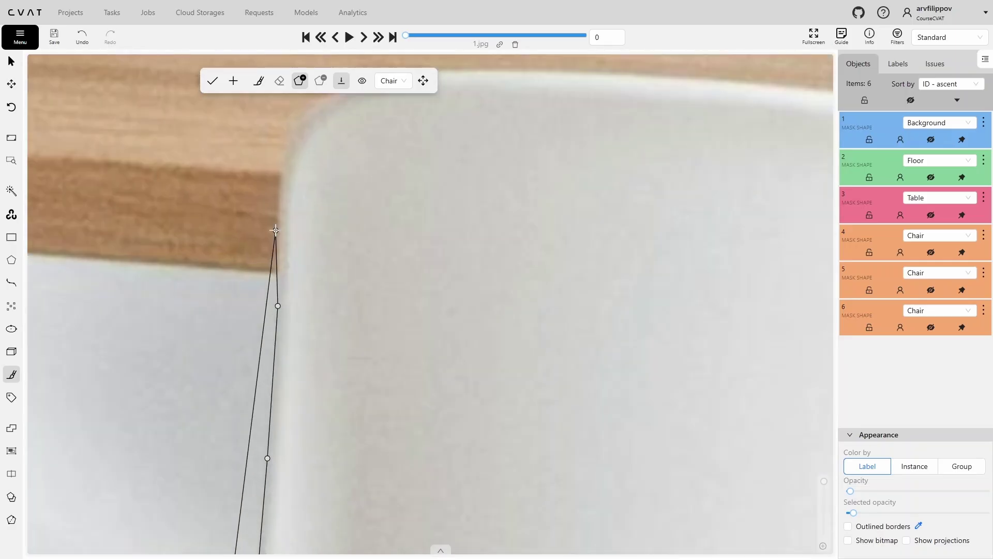
click(275, 231)
Trace the top edge and upper right corner of the front right chair's backrest.
click(368, 286)
click(465, 283)
click(651, 290)
drag(803, 303, 440, 303)
click(776, 434)
click(792, 464)
drag(792, 464, 396, 182)
Trace the right edge of the front right chair's backrest down towards the seat.
click(428, 279)
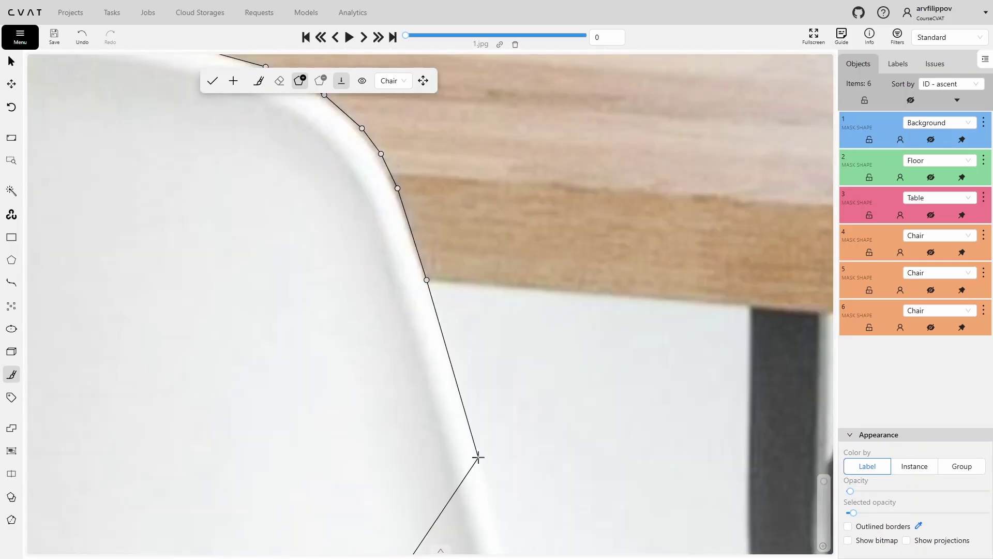
click(477, 457)
drag(476, 457, 314, 57)
click(348, 191)
Trace the front right chair's seat top edge to the table leg and follow the table leg down.
click(570, 295)
click(597, 294)
click(601, 300)
scroll(494, 235, down, 8)
scroll(571, 284, up, 6)
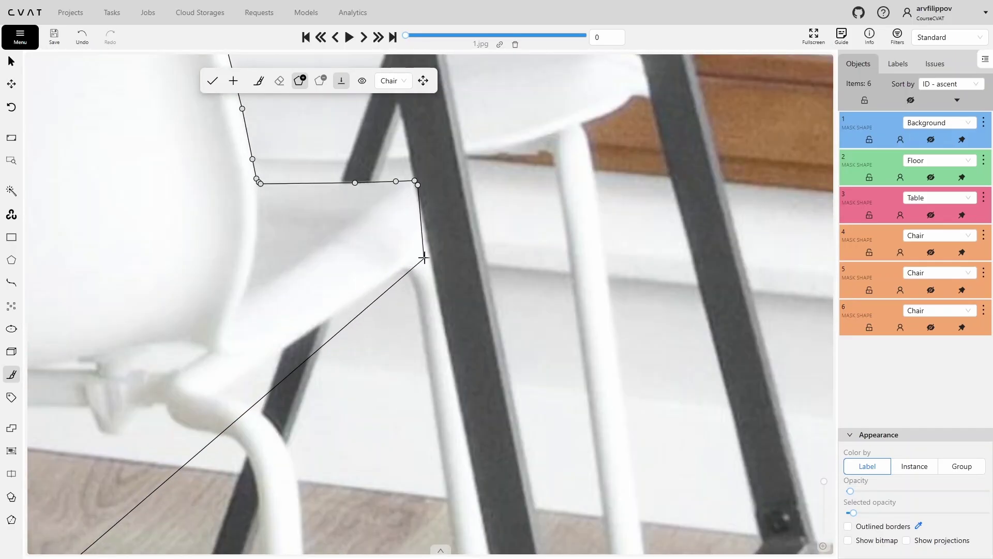
click(432, 263)
Check the boundary against the table mask and trace the front right chair's far right leg down to its foot.
drag(431, 263, 417, 207)
click(931, 215)
click(931, 216)
scroll(488, 365, down, 2)
scroll(385, 276, up, 3)
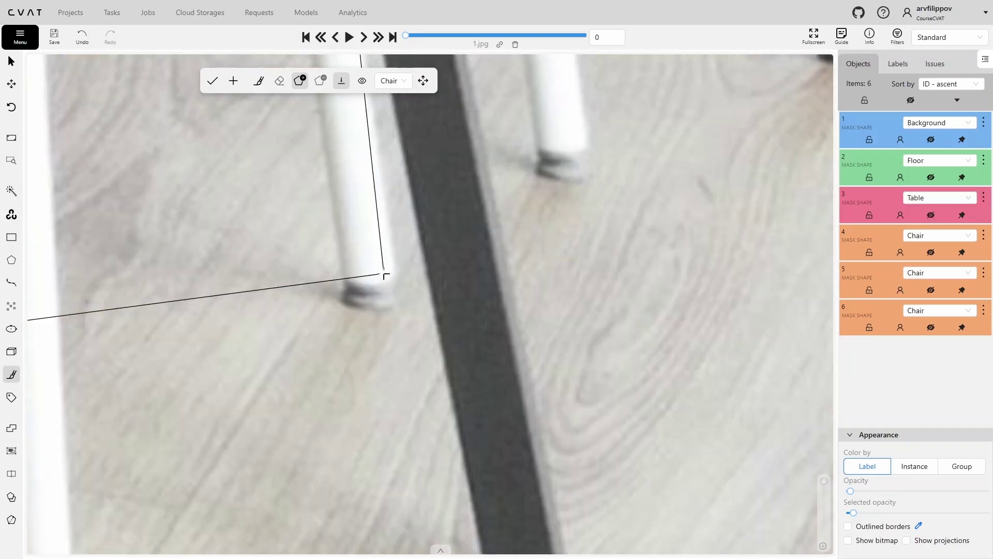
Trace around the foot of the front right chair's far right leg, up its inner edge and onto the seat support's underside.
drag(331, 94, 451, 357)
click(443, 312)
click(432, 235)
click(422, 211)
drag(404, 204, 600, 133)
click(461, 224)
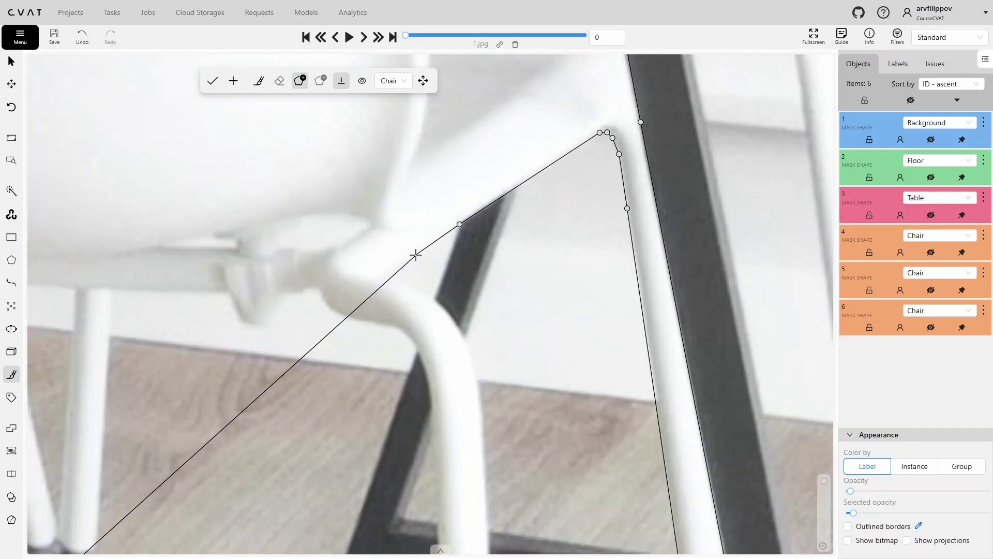
Trace the seat support to the front right chair's near right leg and follow its outer edge down to the foot.
scroll(415, 255, up, 1)
click(375, 281)
click(485, 373)
click(498, 469)
scroll(498, 469, down, 2)
drag(498, 469, 453, 199)
drag(470, 450, 425, 104)
scroll(430, 288, up, 5)
click(408, 266)
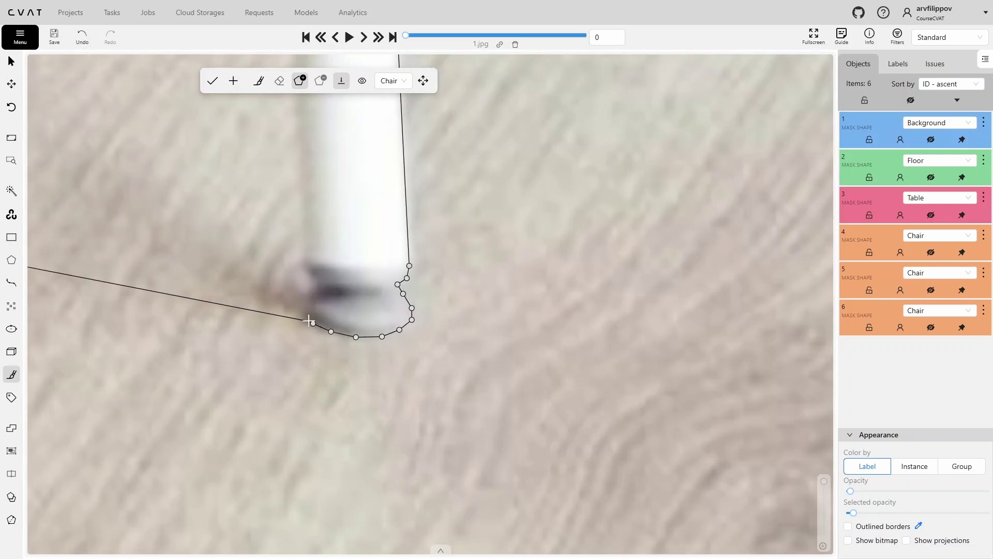
Trace the inner edge of the front right chair's near right leg up from the foot to the bracket under the seat.
scroll(313, 351, down, 5)
scroll(312, 351, down, 3)
drag(312, 155, 331, 403)
click(334, 328)
scroll(323, 293, up, 3)
click(352, 424)
click(263, 294)
drag(233, 289, 668, 289)
click(519, 229)
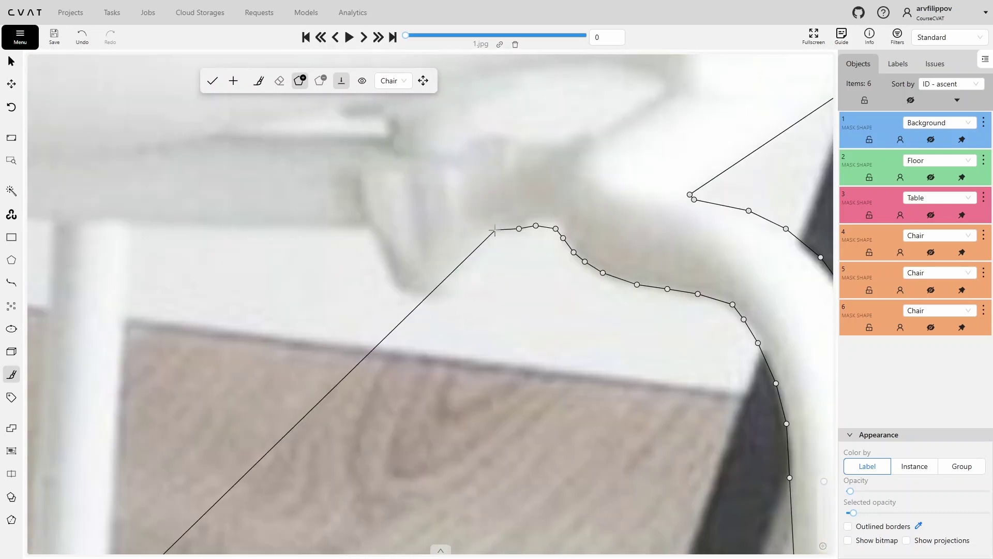
Trace around the bracket and along the seat's underside to the front right chair's far left leg.
scroll(564, 287, down, 8)
scroll(409, 315, up, 5)
click(454, 197)
click(344, 177)
click(223, 156)
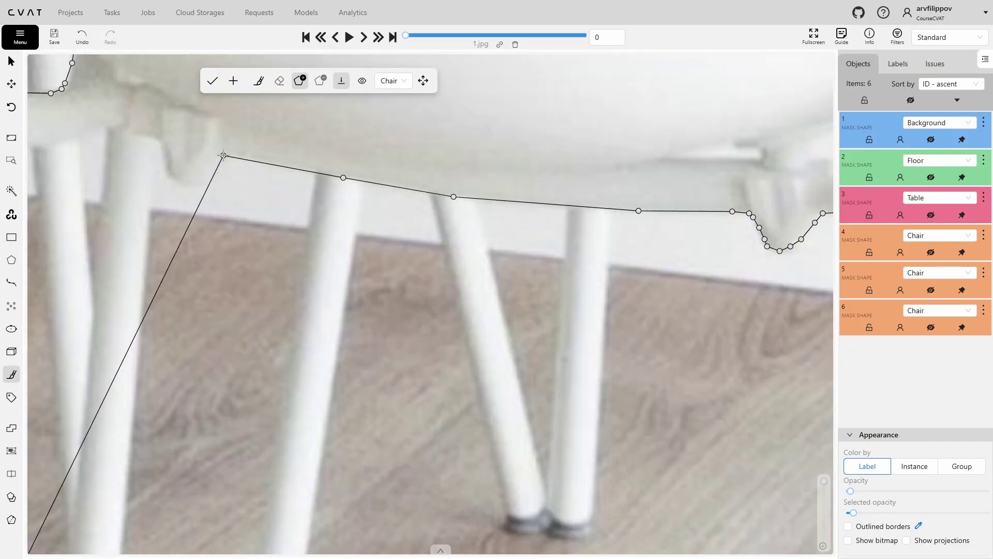
click(143, 310)
Show the masks of the three chairs already annotated while the front right chair's polygon is still open.
scroll(470, 171, down, 8)
drag(405, 251, 373, 308)
click(931, 327)
click(931, 290)
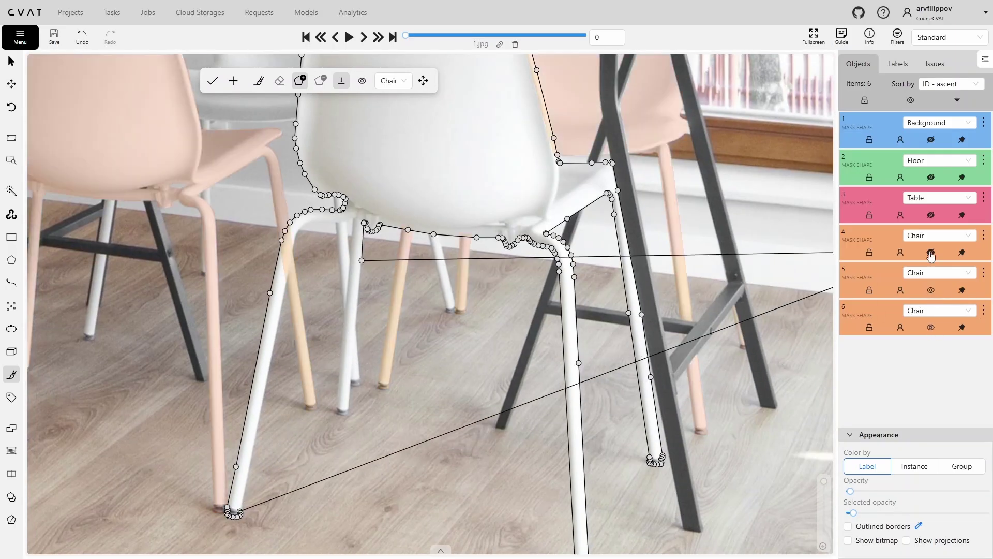
click(931, 252)
Trace the front right chair's far left leg around its foot and back up to the seat support.
scroll(346, 413, up, 5)
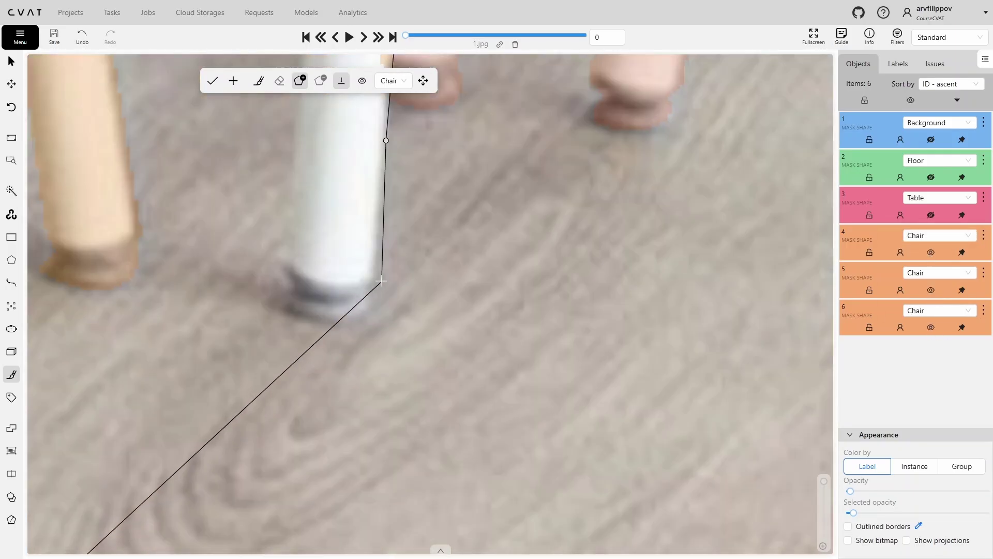
scroll(309, 299, down, 4)
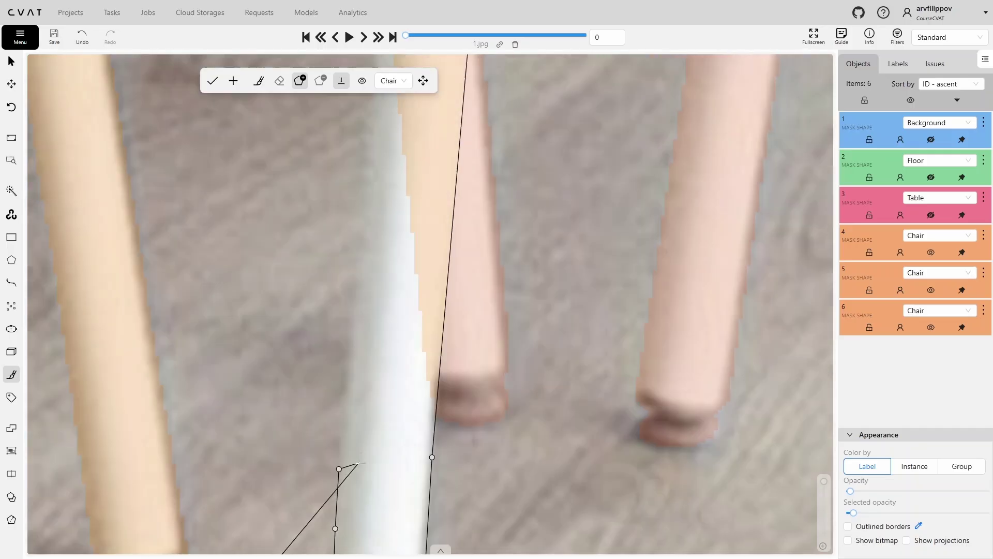
scroll(413, 238, up, 2)
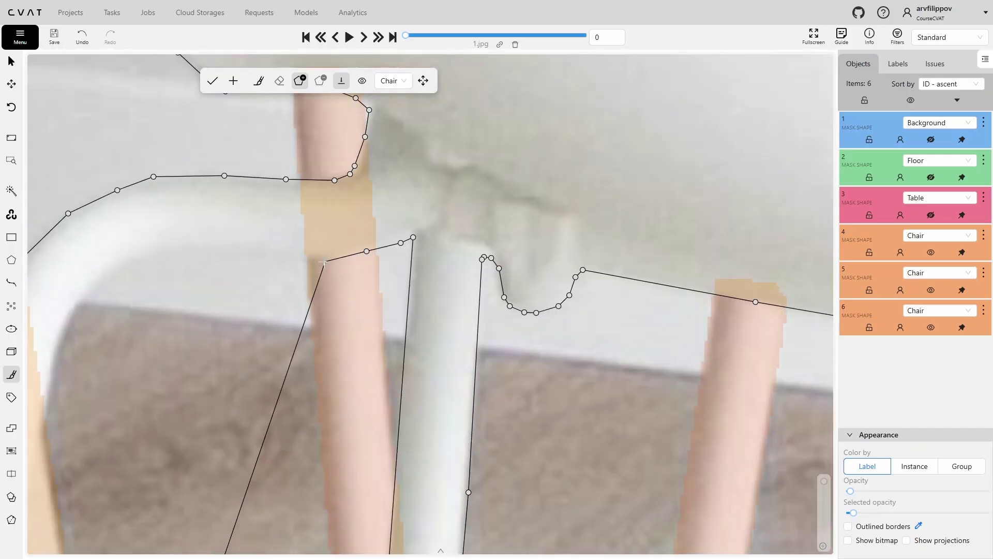
Trace the near left leg's inner edge down to its foot, close the polygon and finish the front right chair's mask.
scroll(100, 285, down, 4)
scroll(384, 462, up, 3)
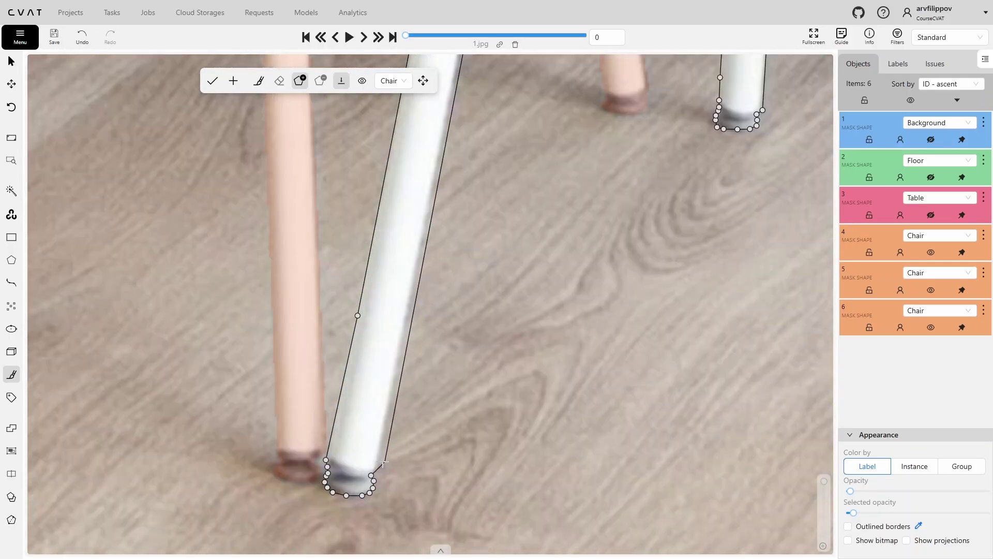
scroll(377, 469, down, 5)
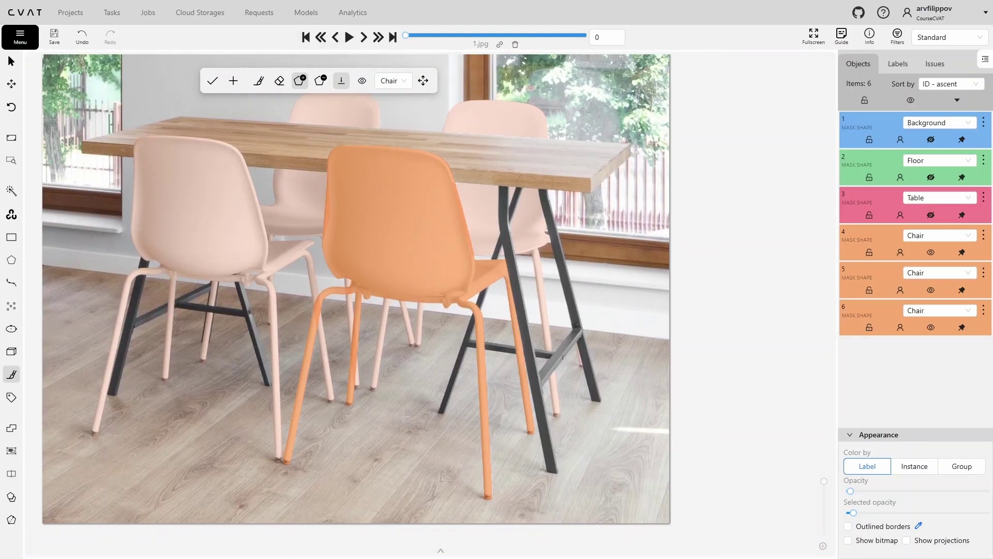
key(n)
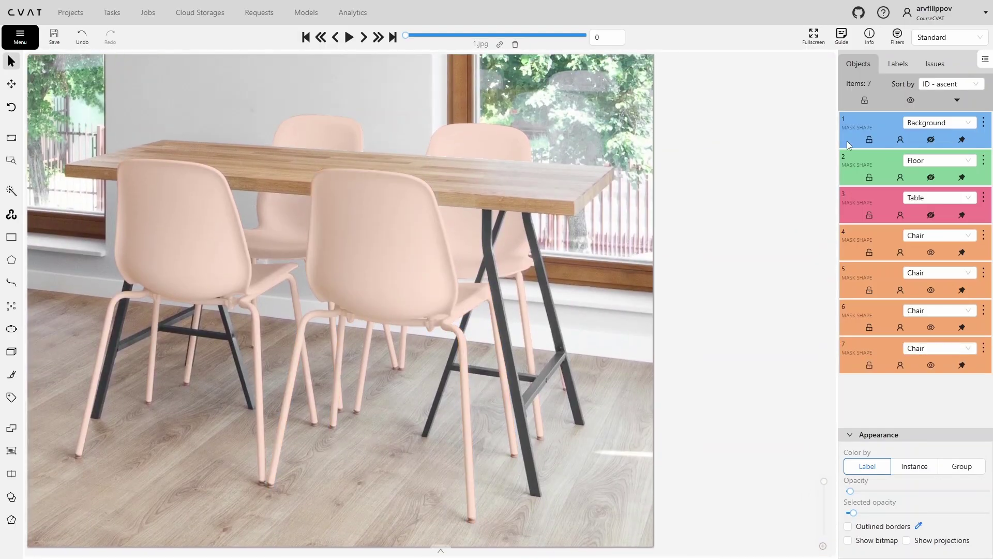
Show all masks on the photo, including background, floor and table.
click(912, 102)
click(913, 103)
drag(729, 299, 755, 302)
scroll(762, 288, down, 1)
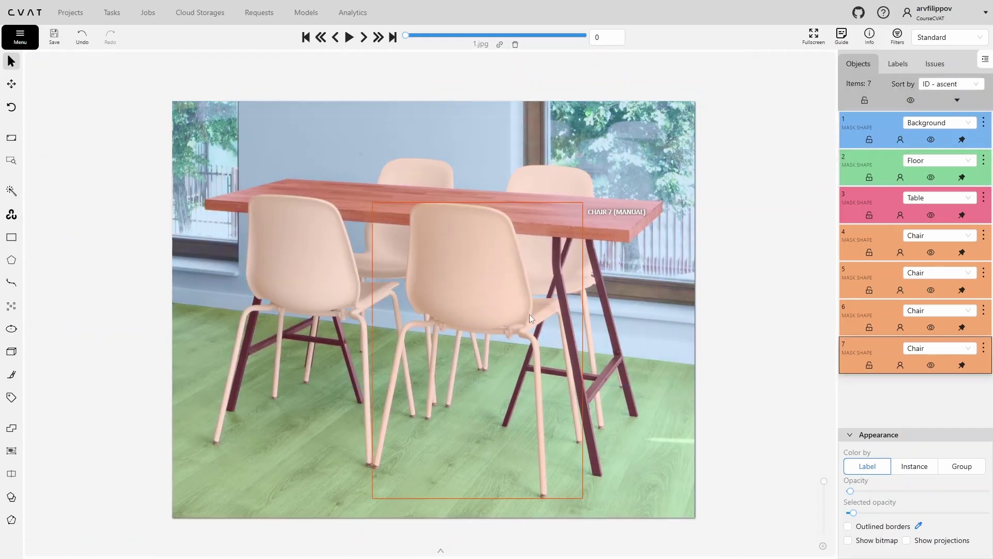
Inspect the front right chair's mask edges and raise the mask opacity to reveal any gaps between masks.
scroll(530, 314, up, 5)
scroll(583, 339, down, 6)
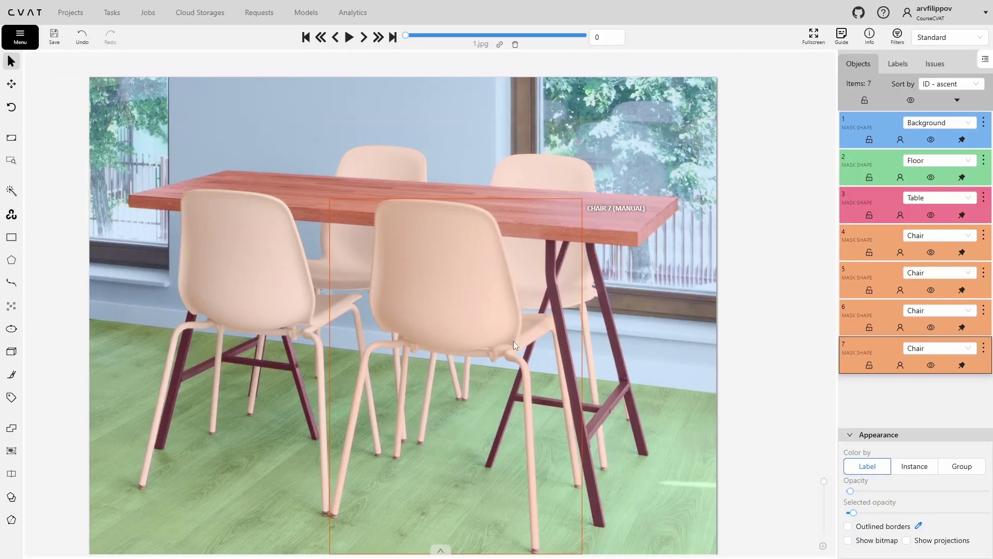
double_click(533, 328)
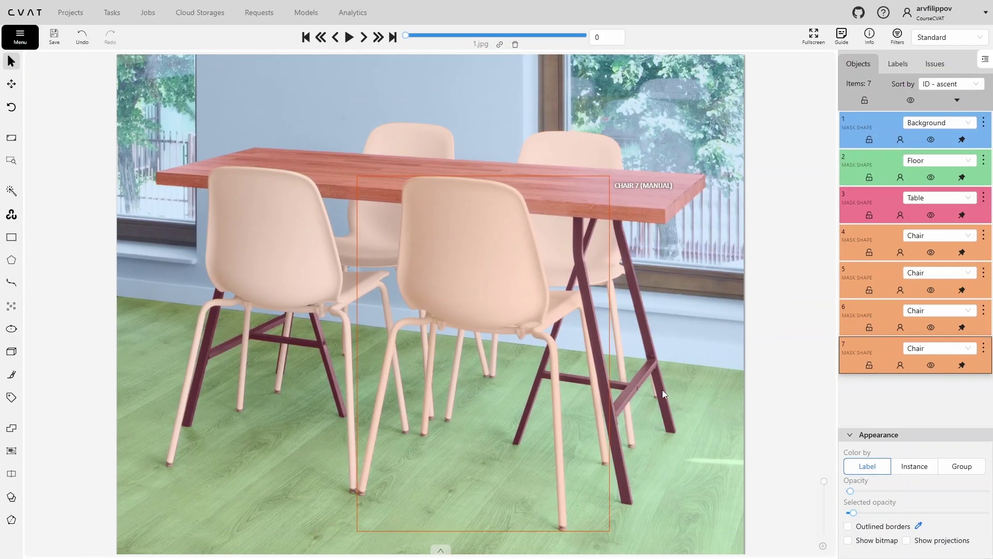
click(924, 491)
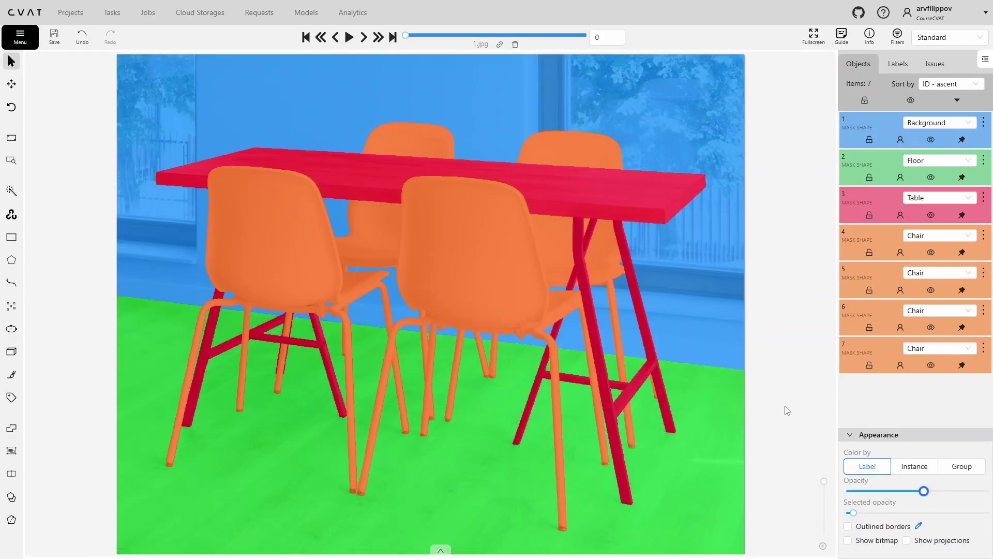